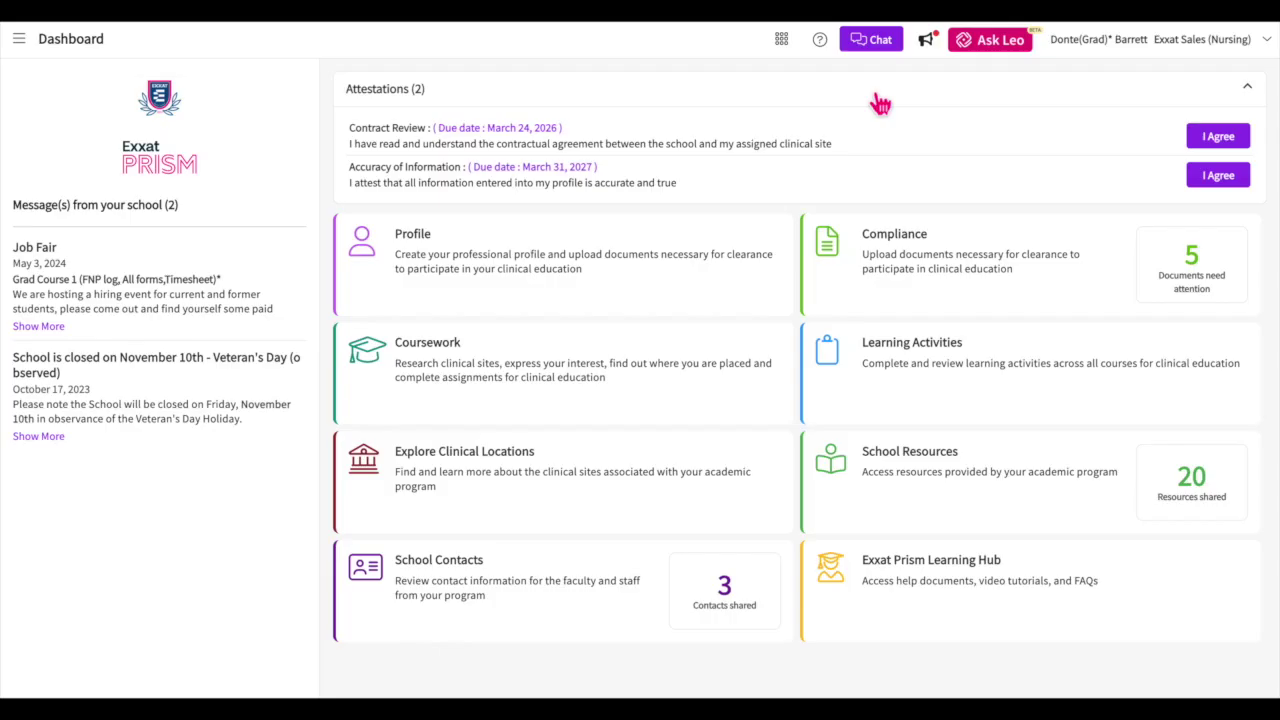
Open the student profile, check the navigation menu, and review the academic details down to the agreed attestations
{"action": "left_click", "coordinate": [429, 252]}
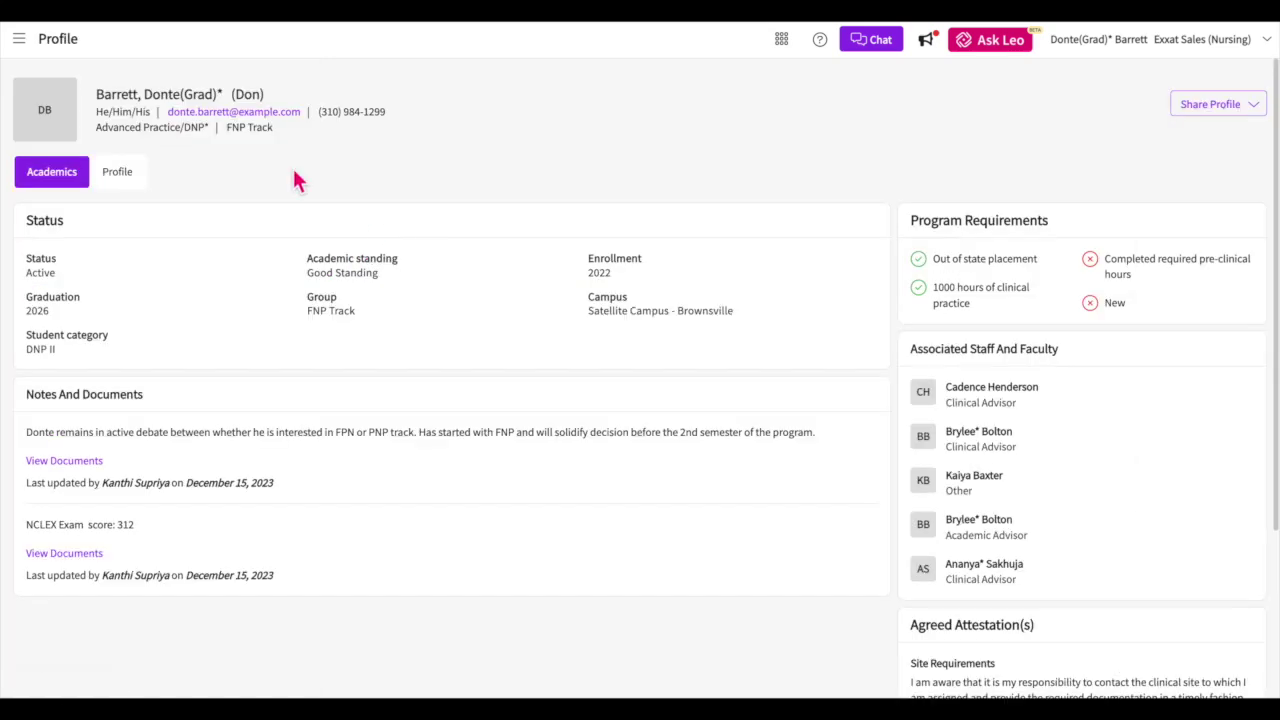
{"action": "left_click", "coordinate": [27, 46]}
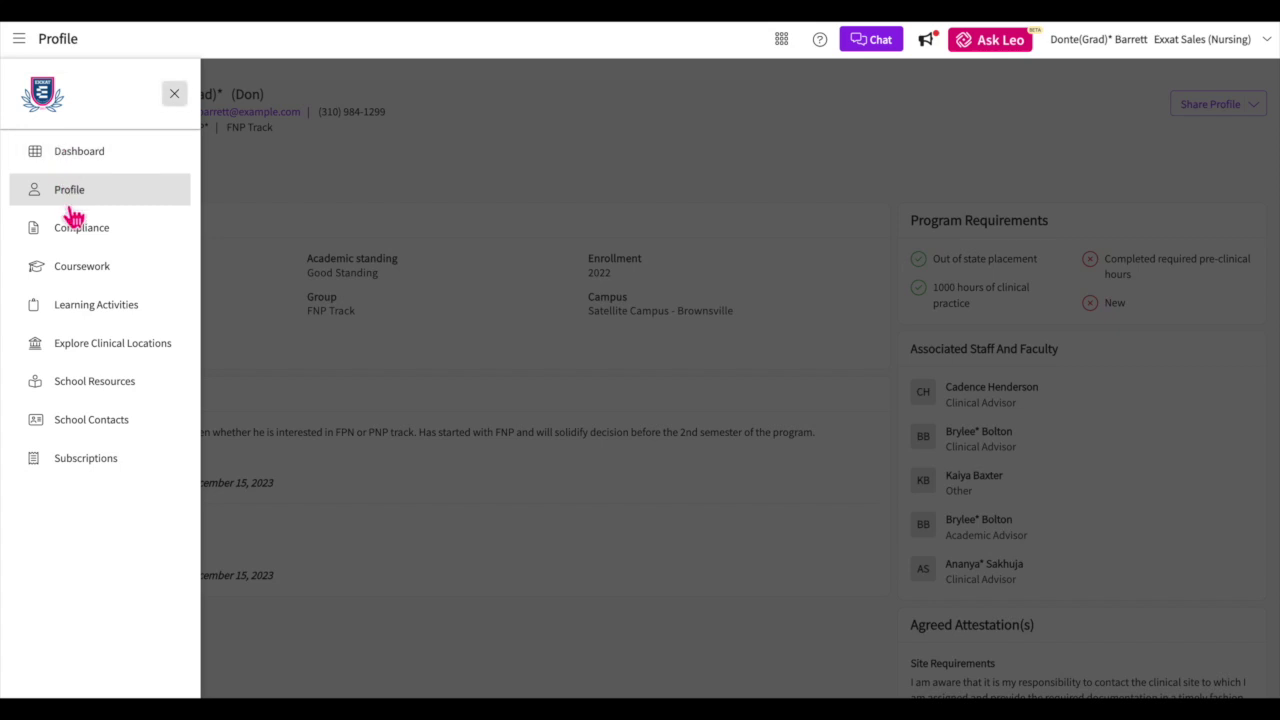
{"action": "left_click", "coordinate": [339, 205]}
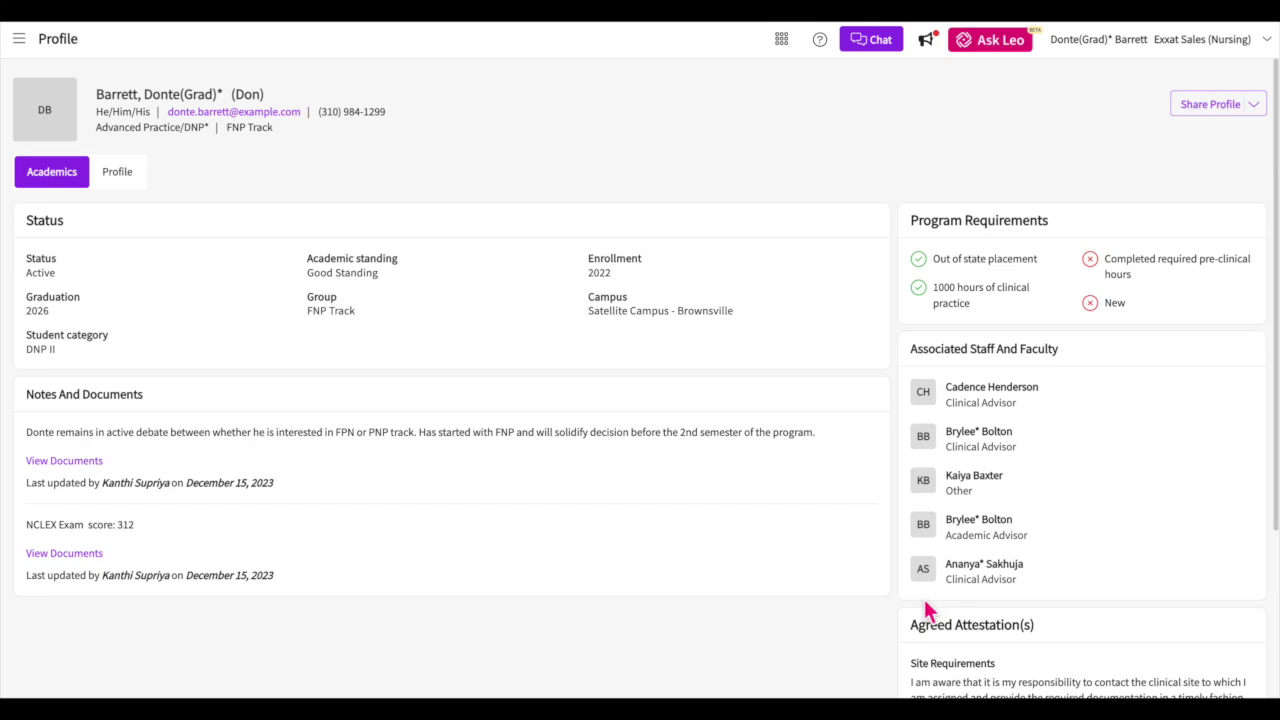
{"action": "scroll", "coordinate": [925, 605], "scroll_direction": "down", "scroll_amount": 1}
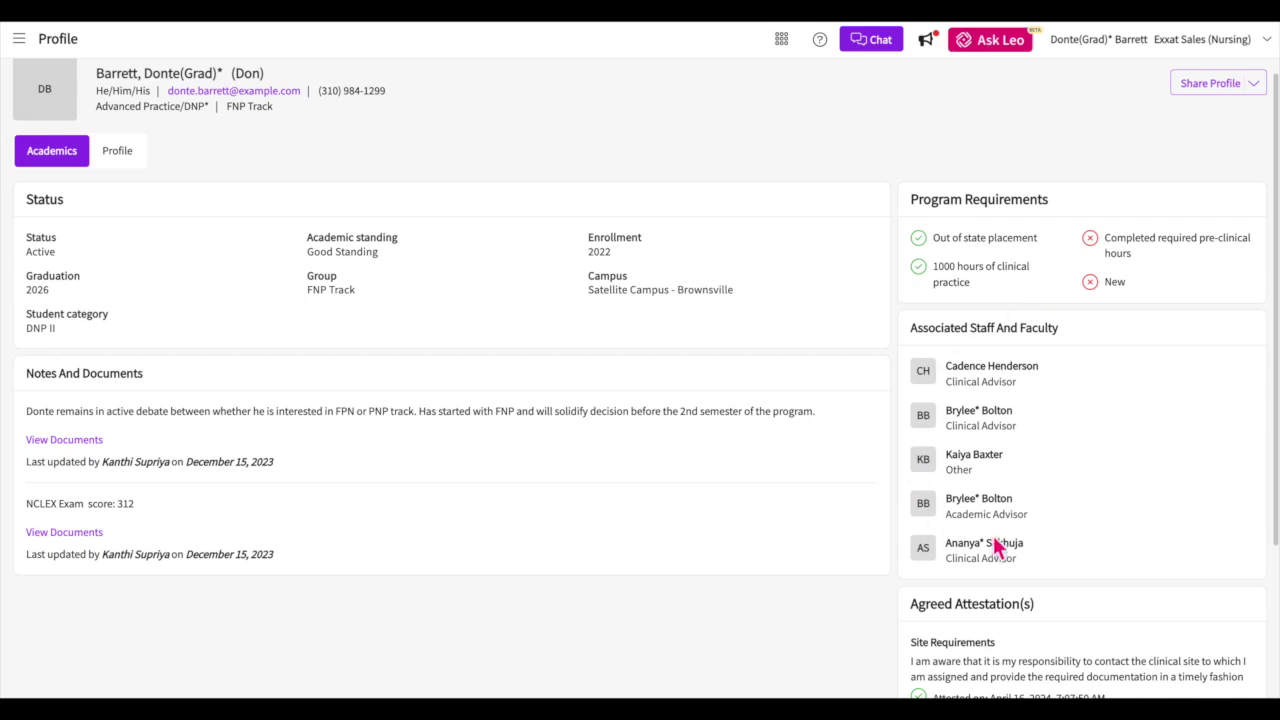
{"action": "scroll", "coordinate": [993, 410], "scroll_direction": "down", "scroll_amount": 2}
{"action": "scroll", "coordinate": [993, 405], "scroll_direction": "down", "scroll_amount": 1}
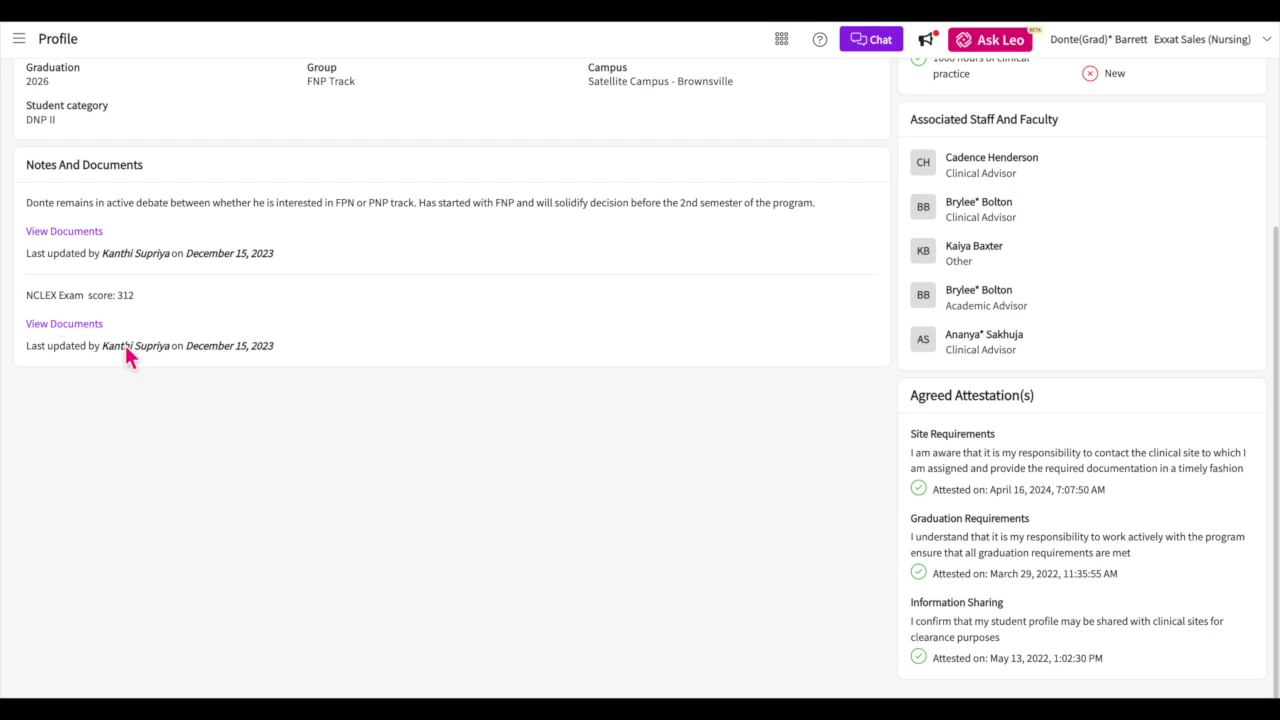
{"action": "scroll", "coordinate": [335, 267], "scroll_direction": "up", "scroll_amount": 3}
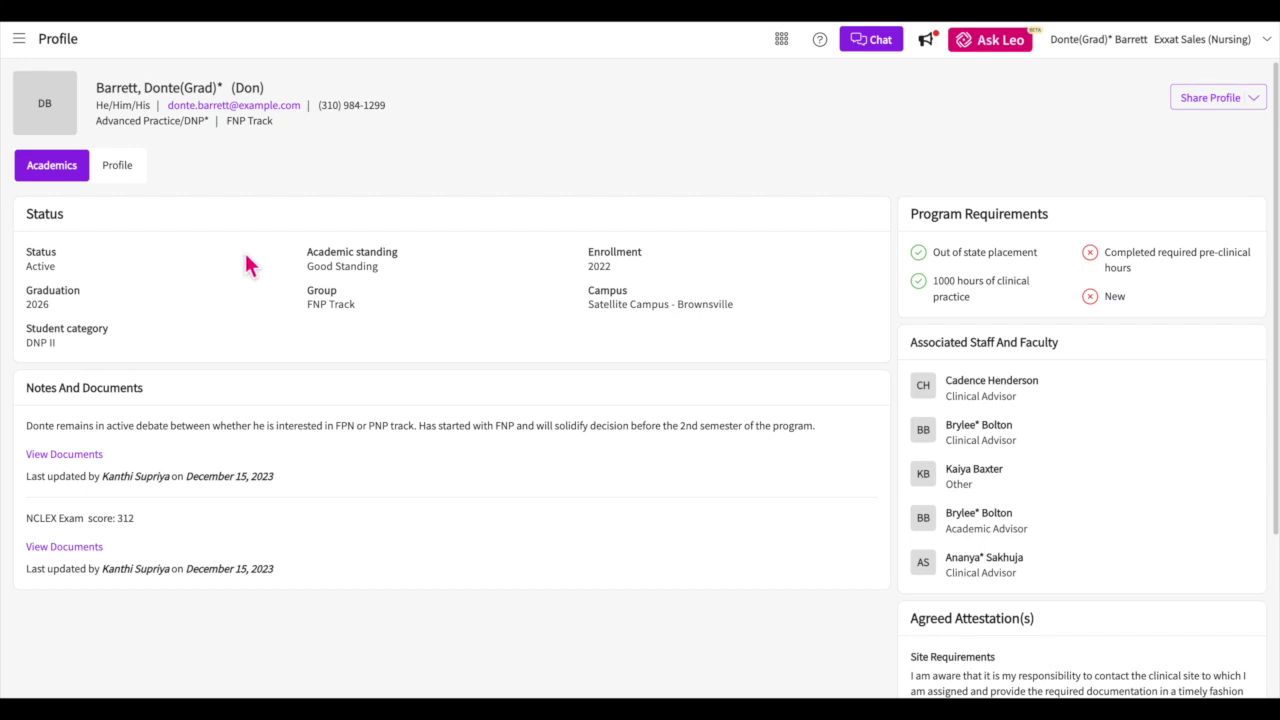
Upload the recent image "Screen Shot 2024-07-19 at 8.32.11 AM" as the profile picture on the student's personal profile page
{"action": "left_click", "coordinate": [144, 176]}
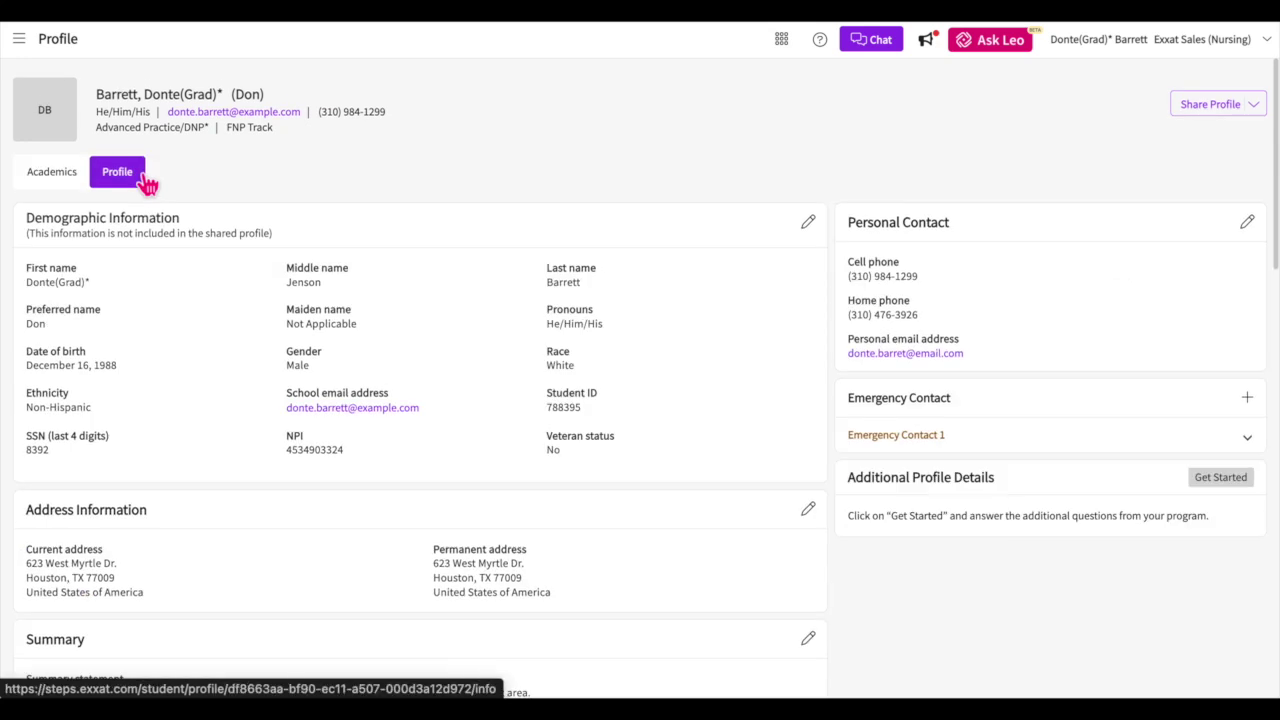
{"action": "mouse_move", "coordinate": [57, 125]}
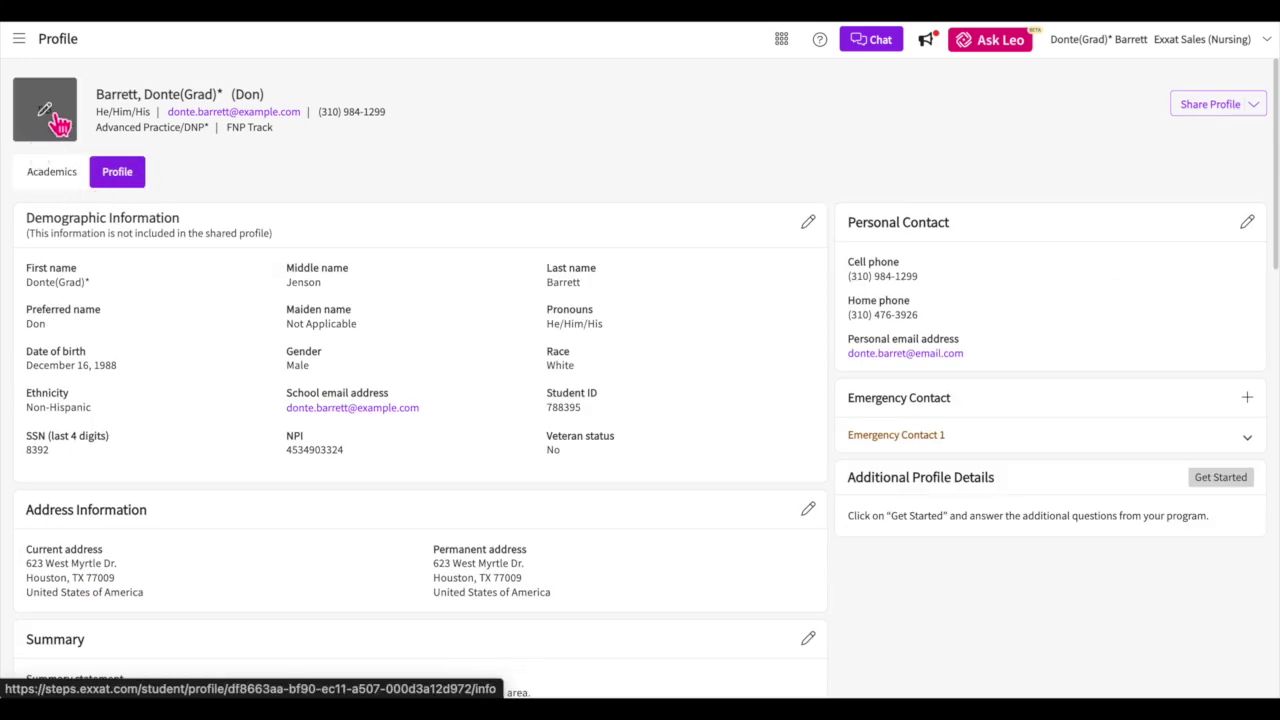
{"action": "left_click", "coordinate": [57, 120]}
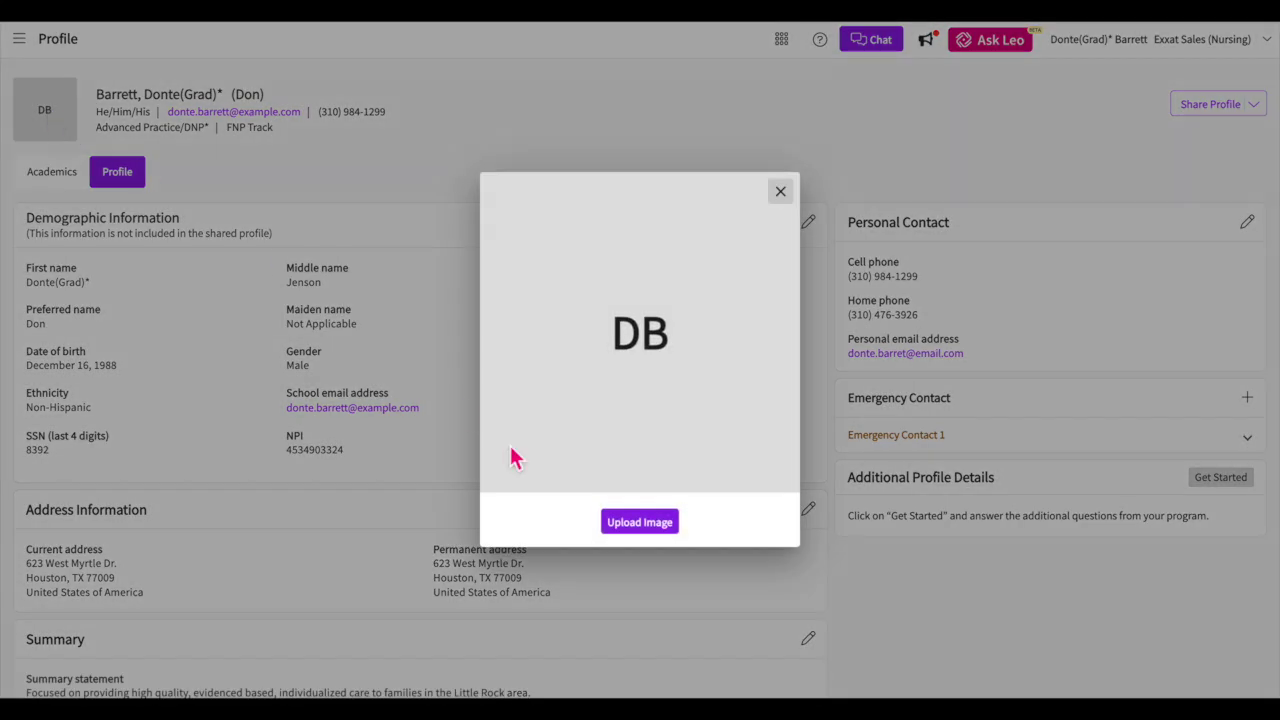
{"action": "left_click", "coordinate": [630, 522]}
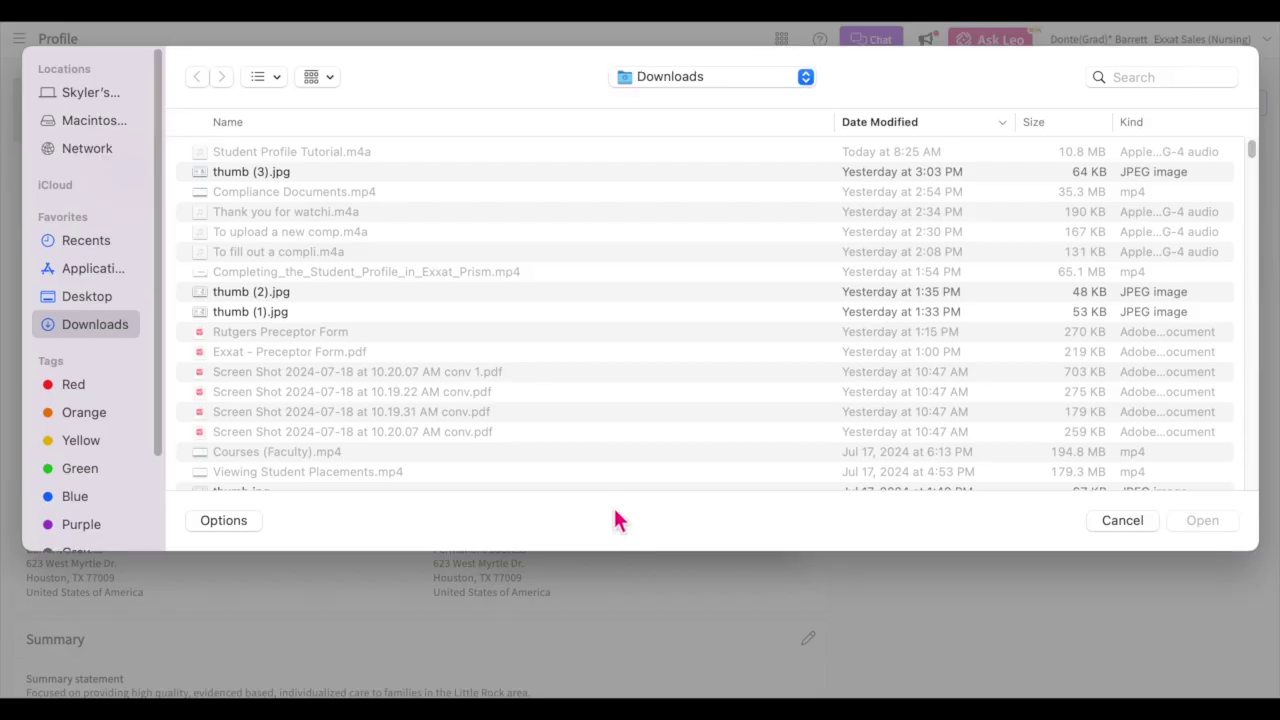
{"action": "left_click", "coordinate": [86, 247]}
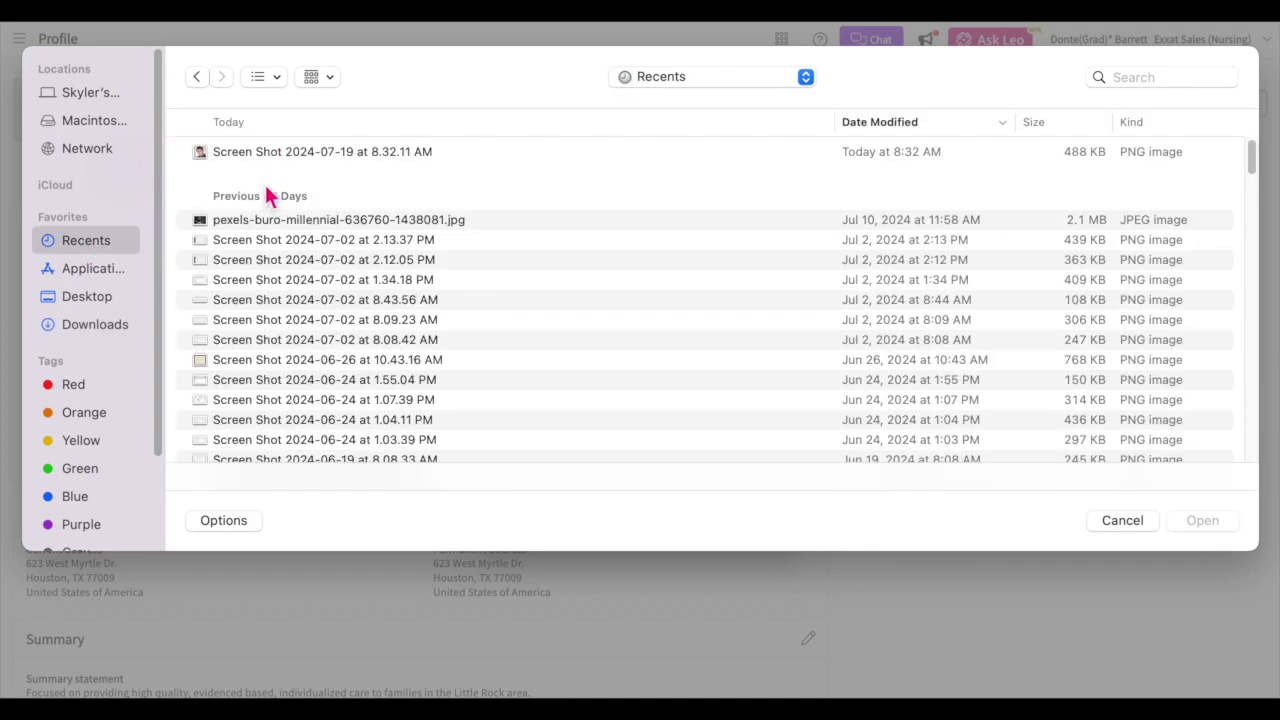
{"action": "left_click", "coordinate": [300, 152]}
{"action": "left_click", "coordinate": [1218, 525]}
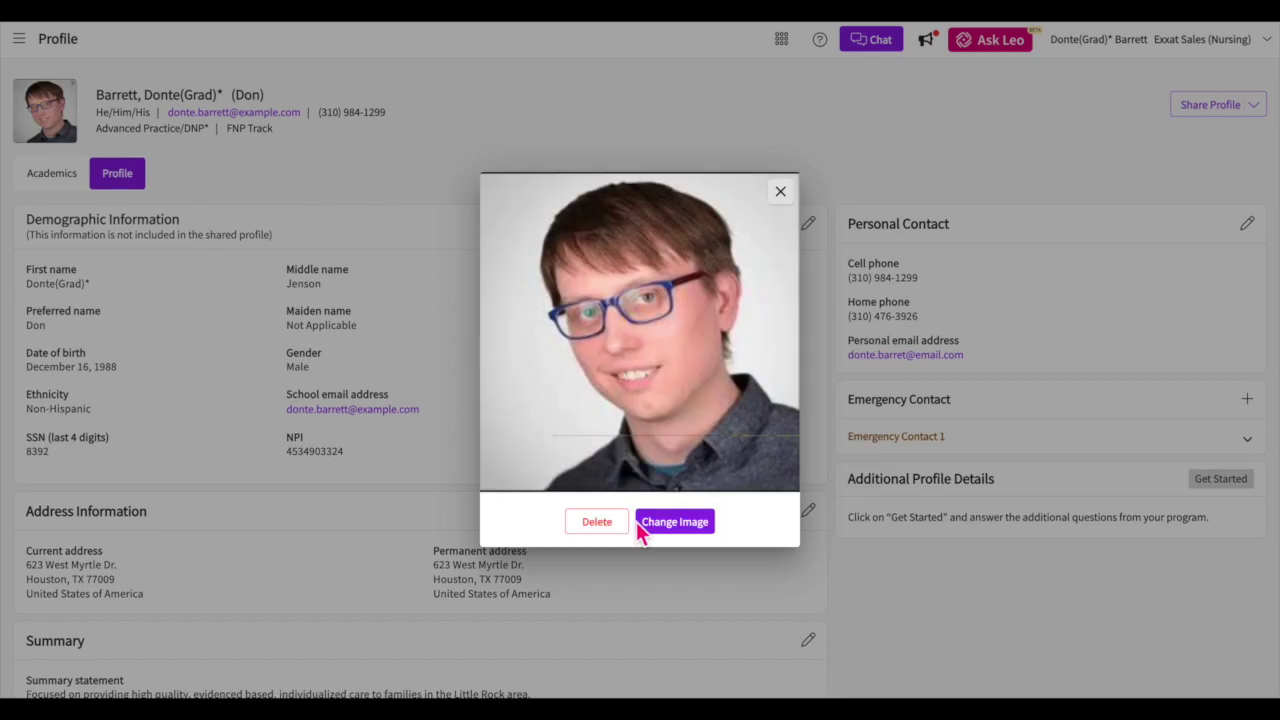
{"action": "left_click", "coordinate": [780, 191]}
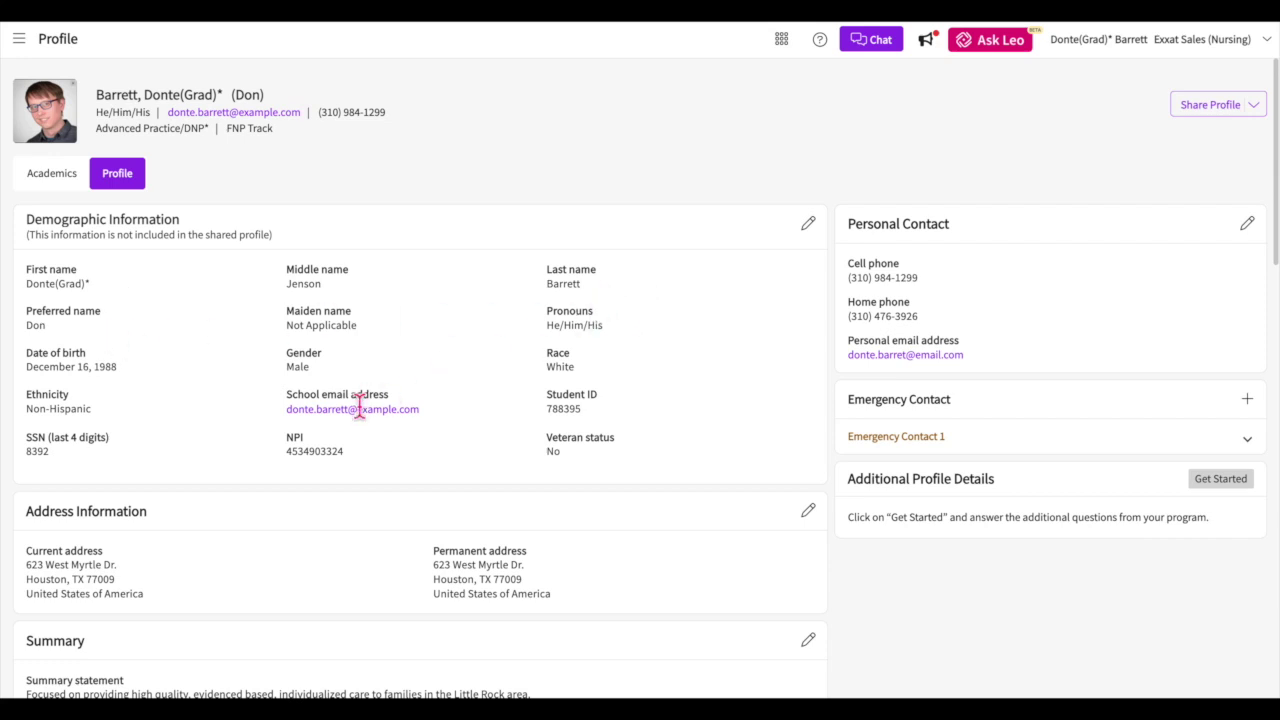
Examine the editable Demographic Information fields and close the form without saving
{"action": "left_click", "coordinate": [810, 226]}
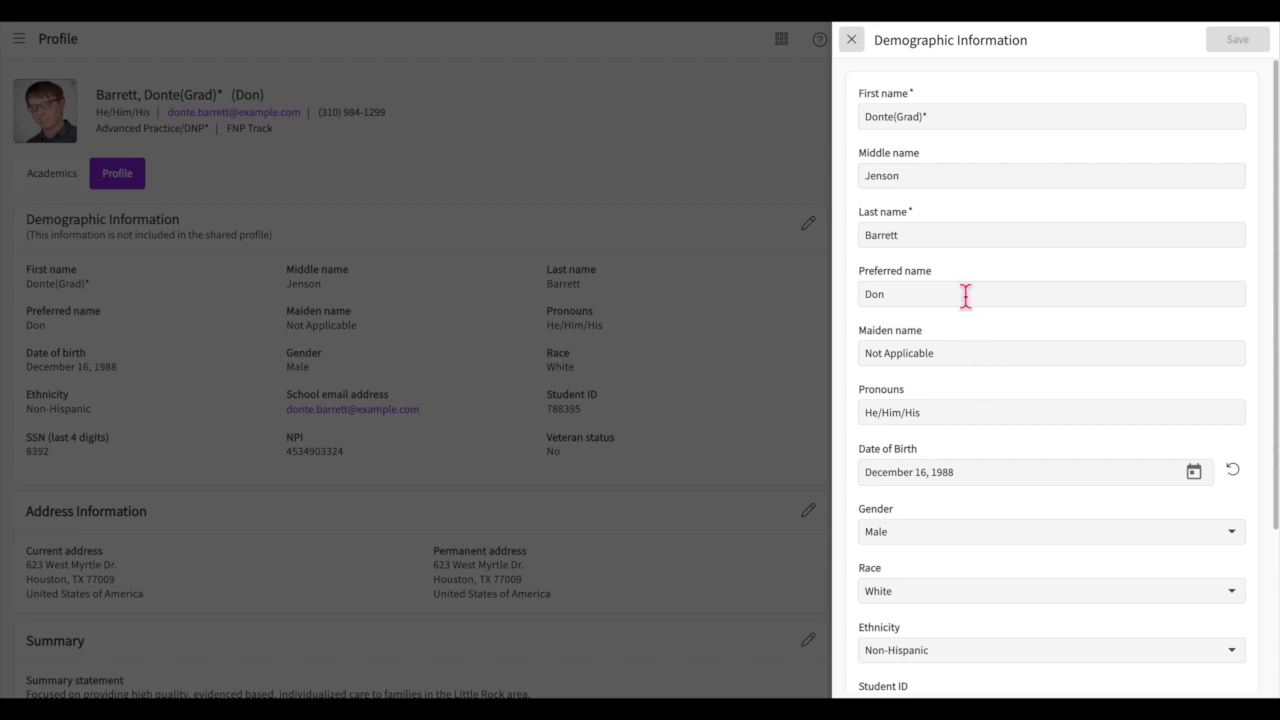
{"action": "left_click", "coordinate": [955, 240]}
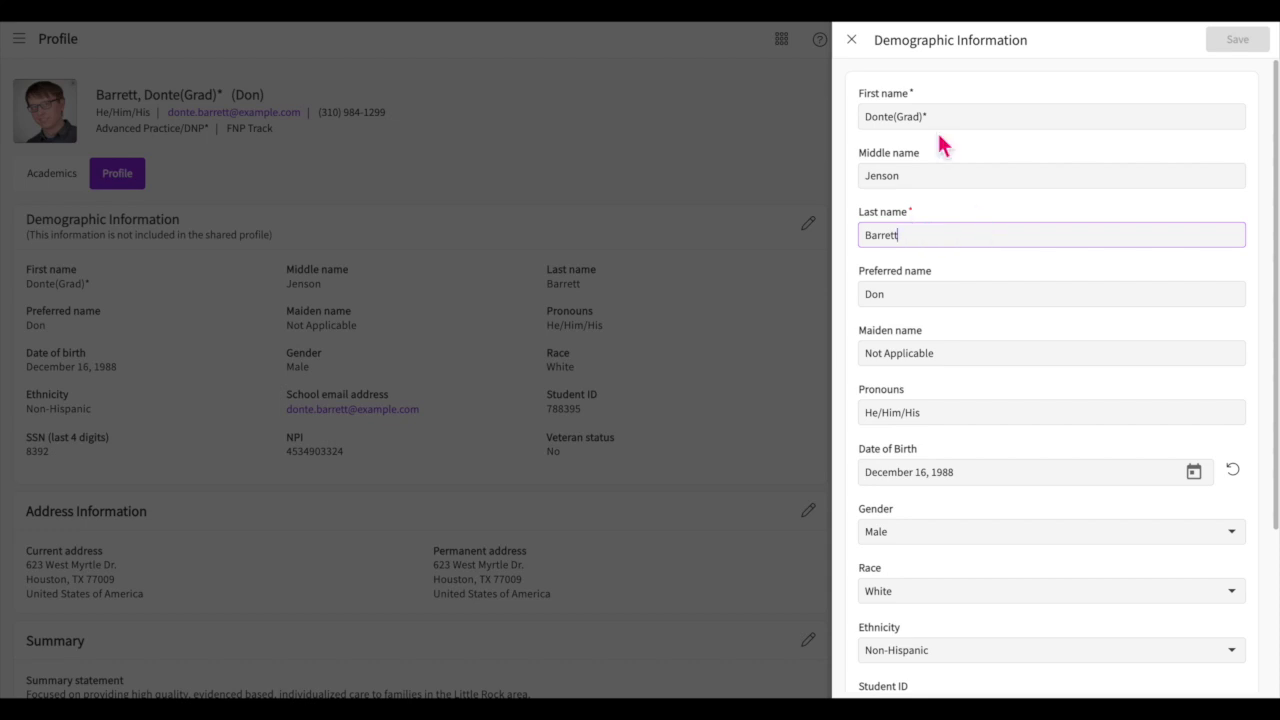
{"action": "left_click", "coordinate": [852, 41]}
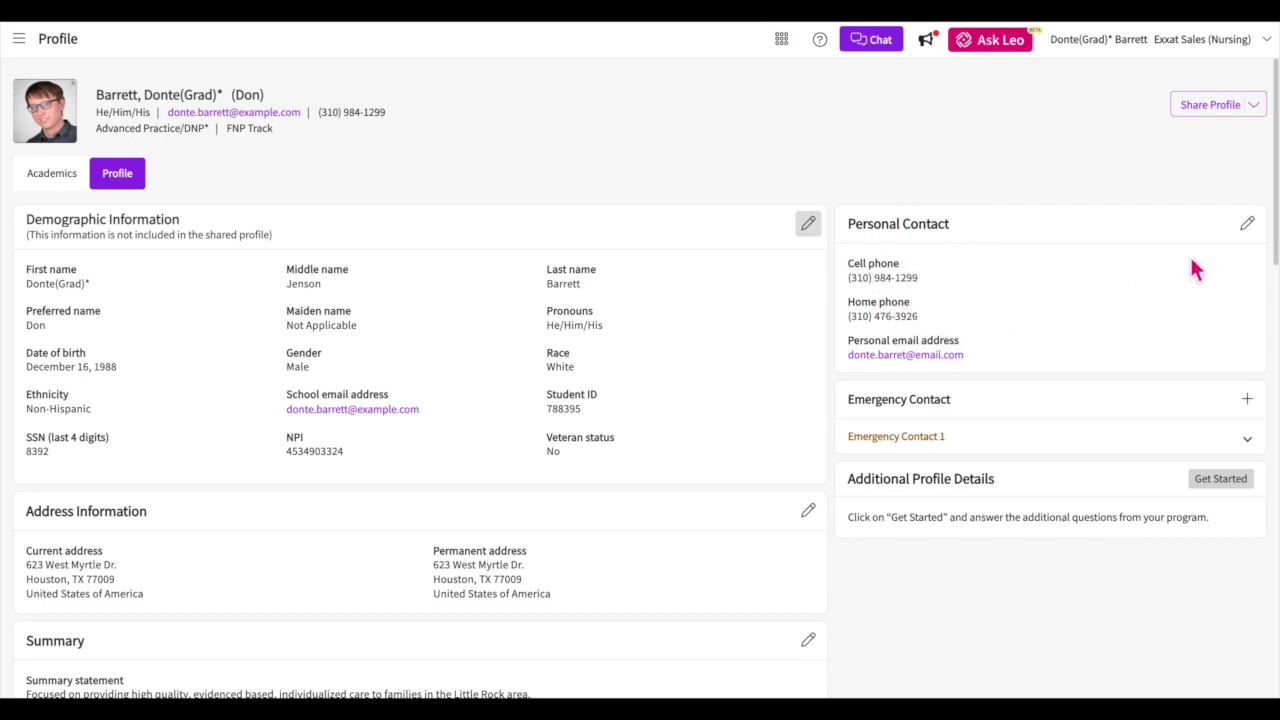
Open the Personal Contact details for editing and save them with the existing phone numbers and email
{"action": "left_click", "coordinate": [1247, 224]}
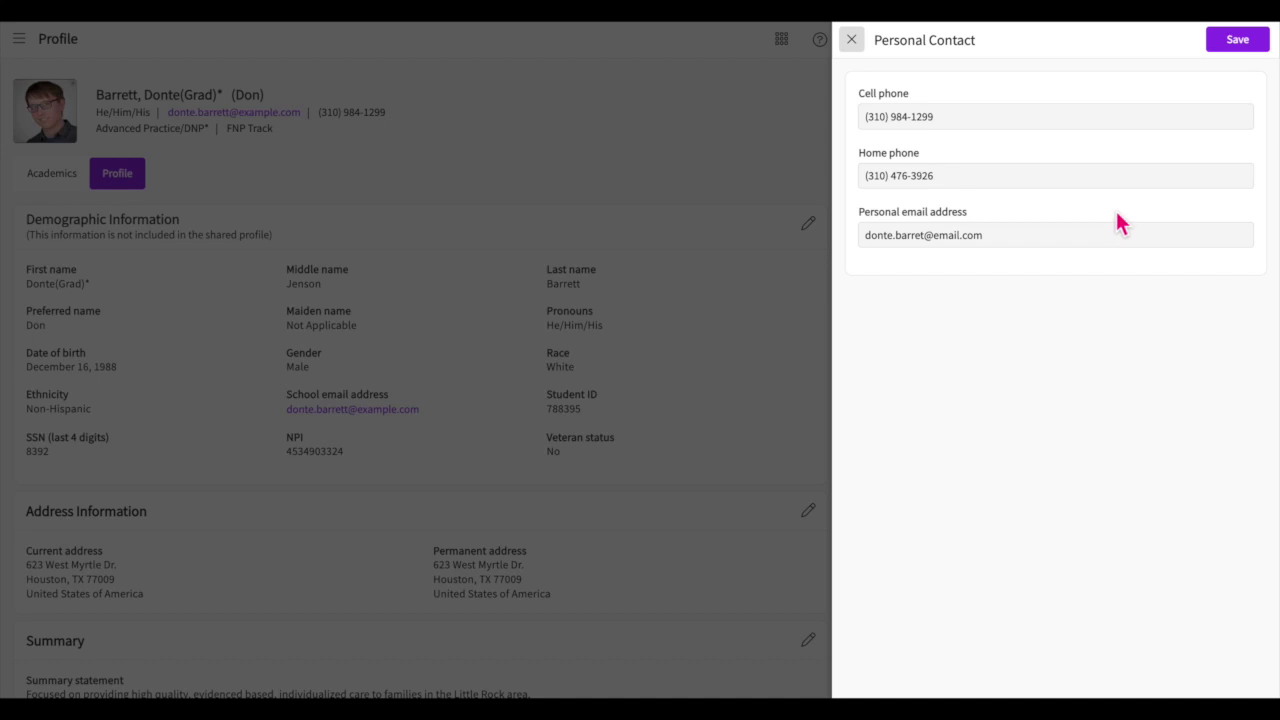
{"action": "left_click", "coordinate": [1252, 42]}
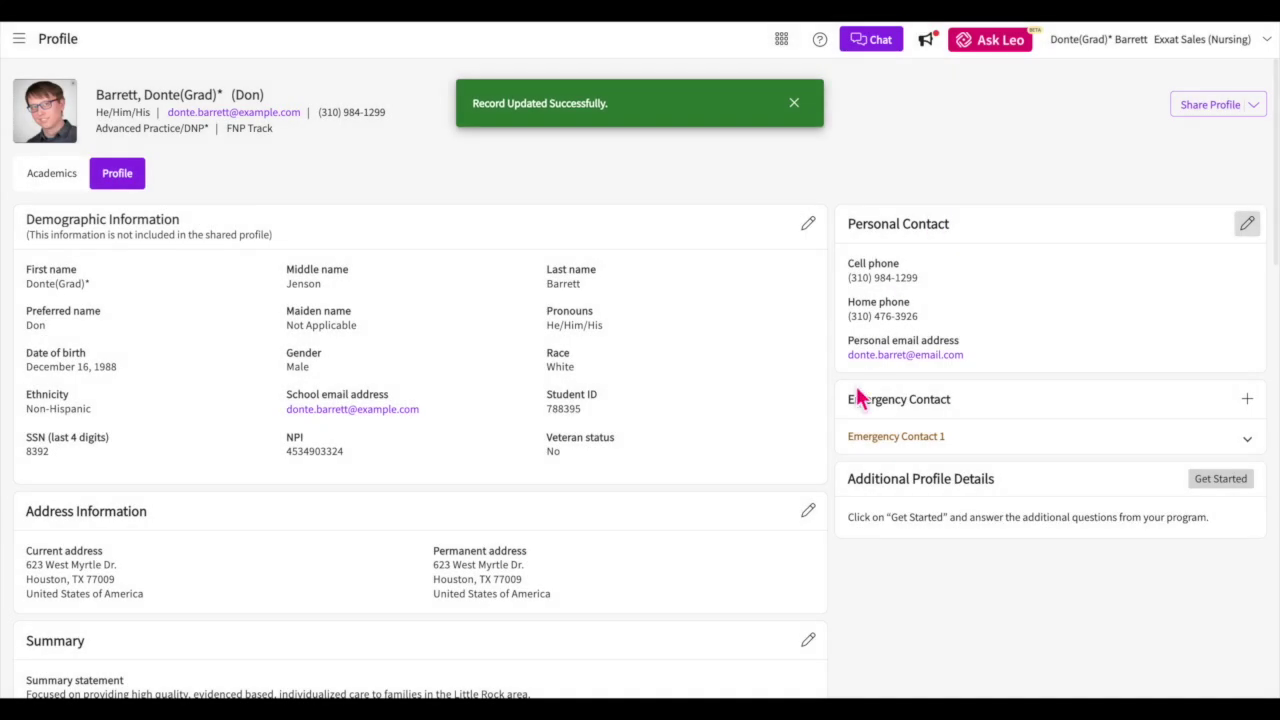
Expand Emergency Contact 1 to view its details, and examine the blank form for adding another emergency contact before closing it
{"action": "scroll", "coordinate": [858, 398], "scroll_direction": "down", "scroll_amount": 1}
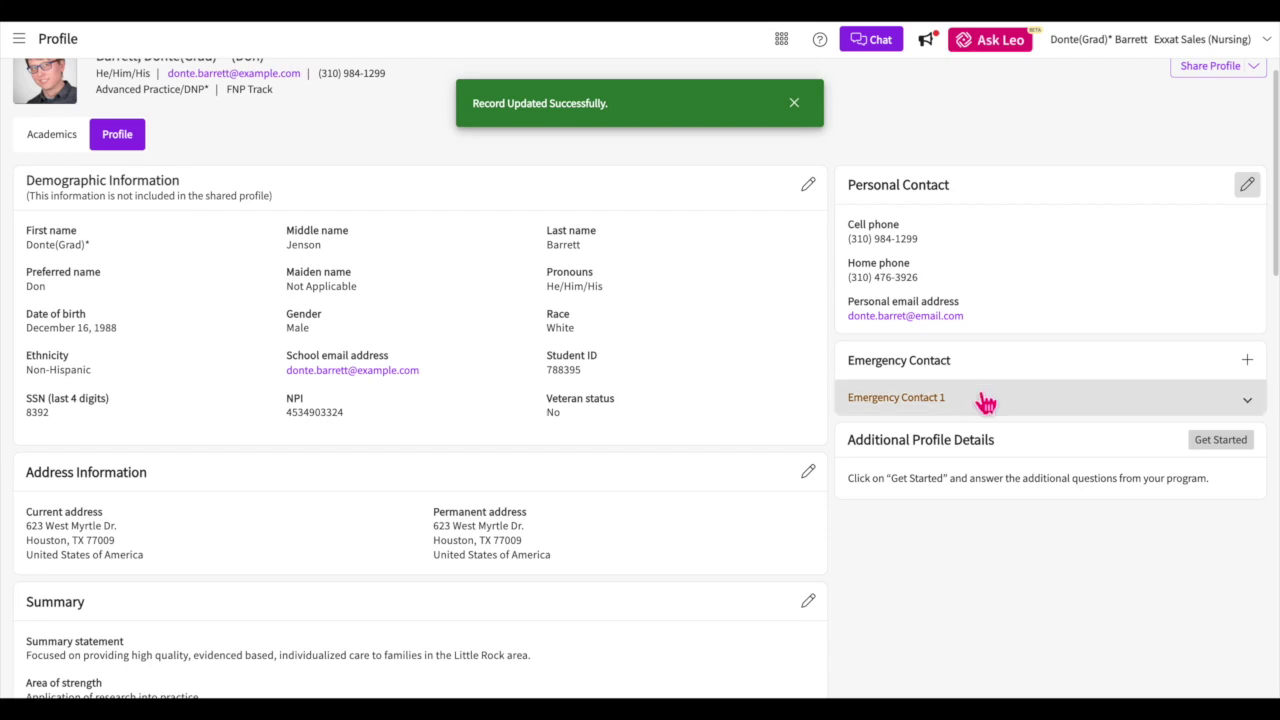
{"action": "left_click", "coordinate": [990, 405]}
{"action": "scroll", "coordinate": [990, 404], "scroll_direction": "down", "scroll_amount": 1}
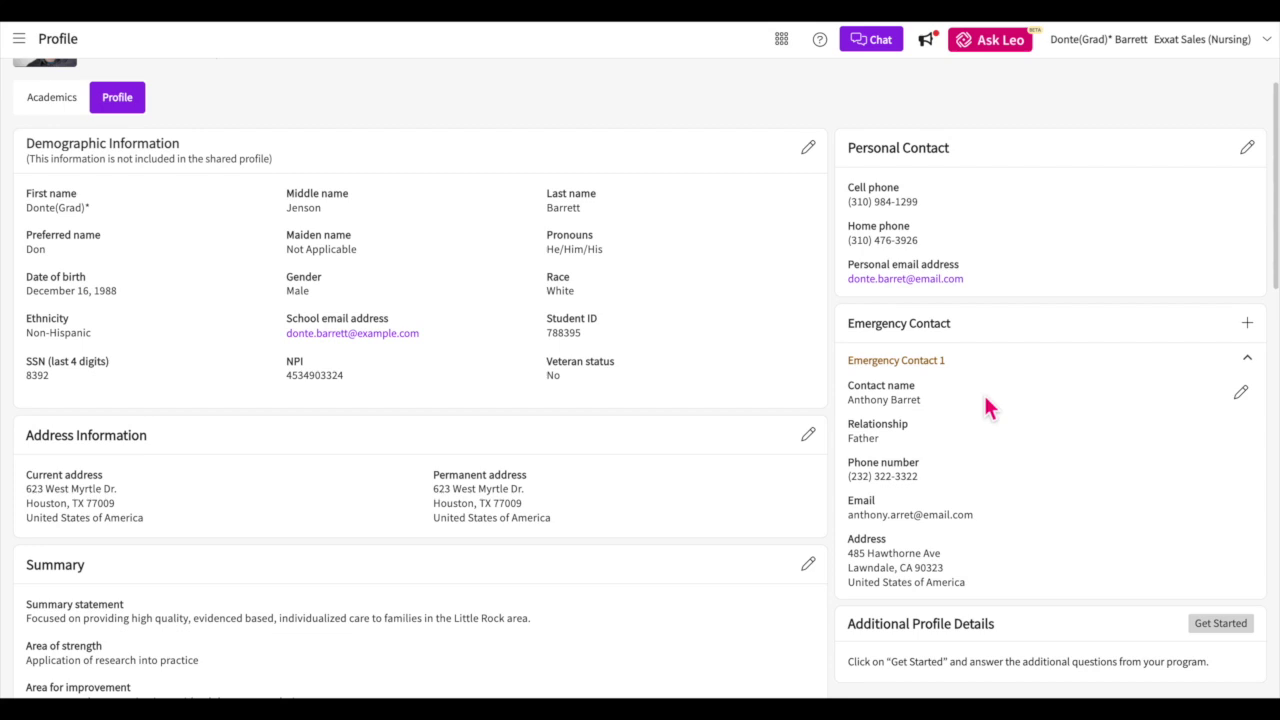
{"action": "left_click", "coordinate": [1247, 323]}
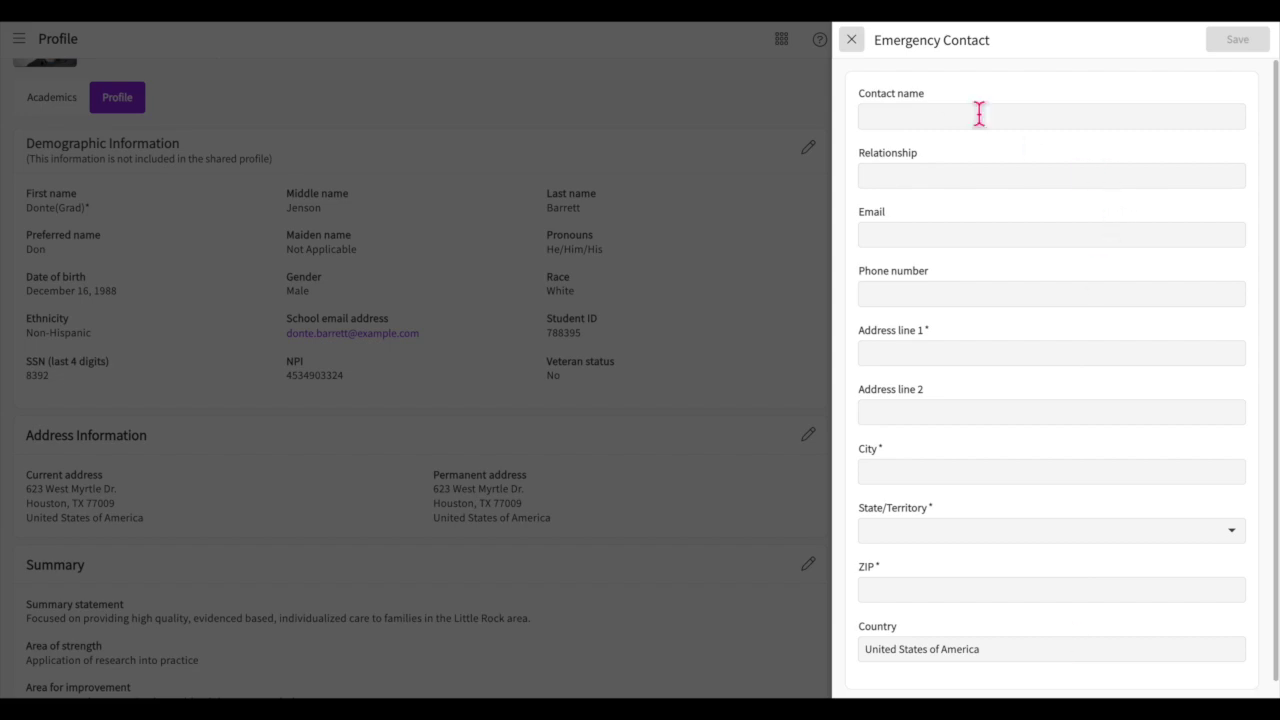
{"action": "left_click", "coordinate": [852, 40]}
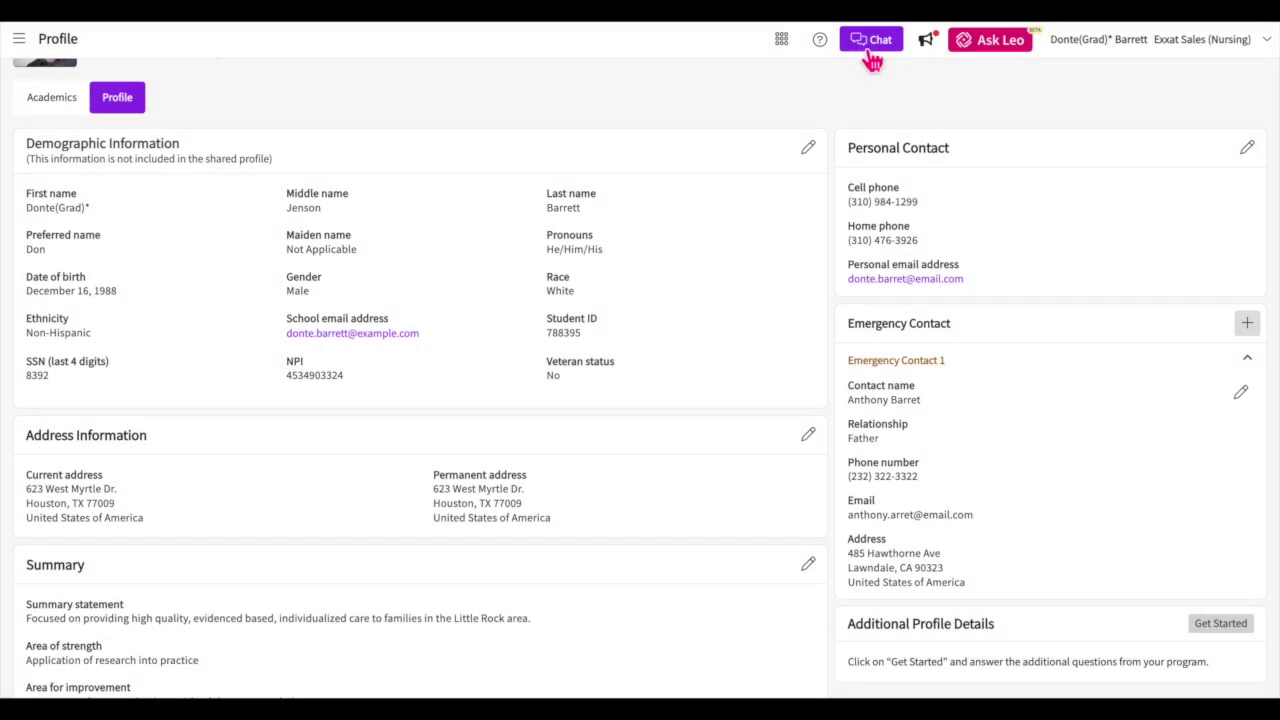
Open Emergency Contact 1 for editing and save it with its existing details
{"action": "double_click", "coordinate": [1024, 370]}
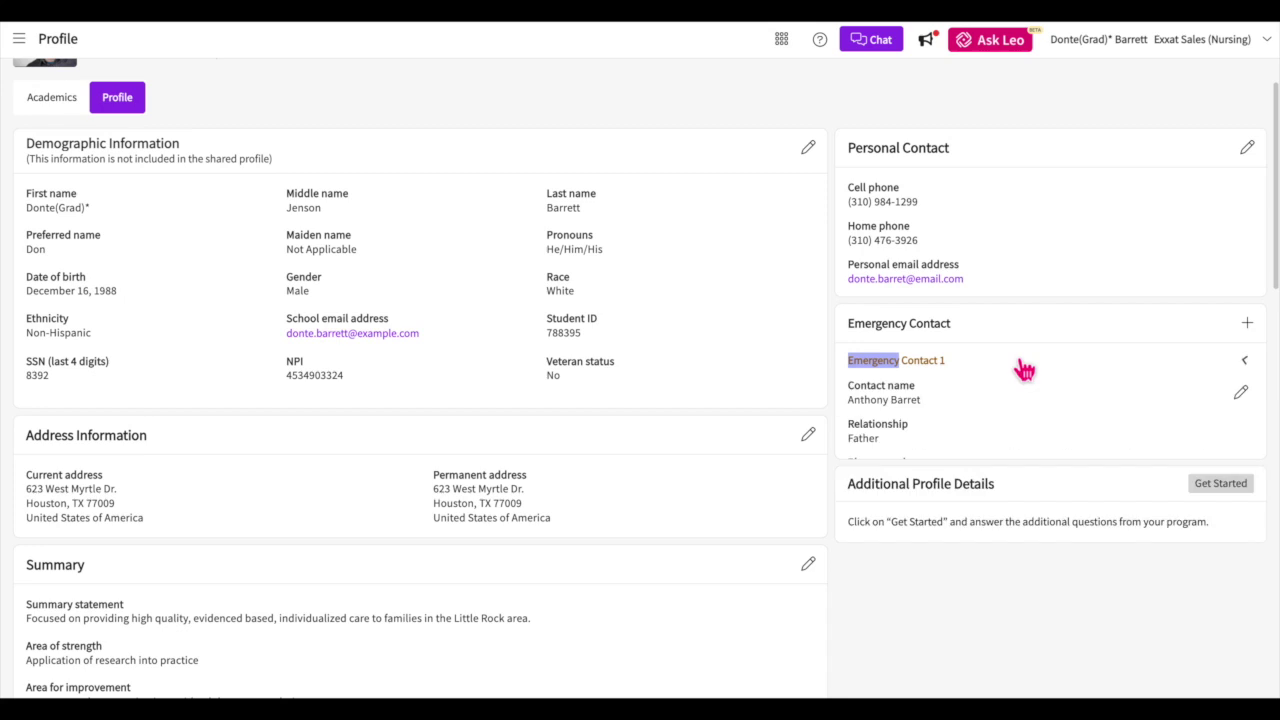
{"action": "left_click", "coordinate": [1241, 394]}
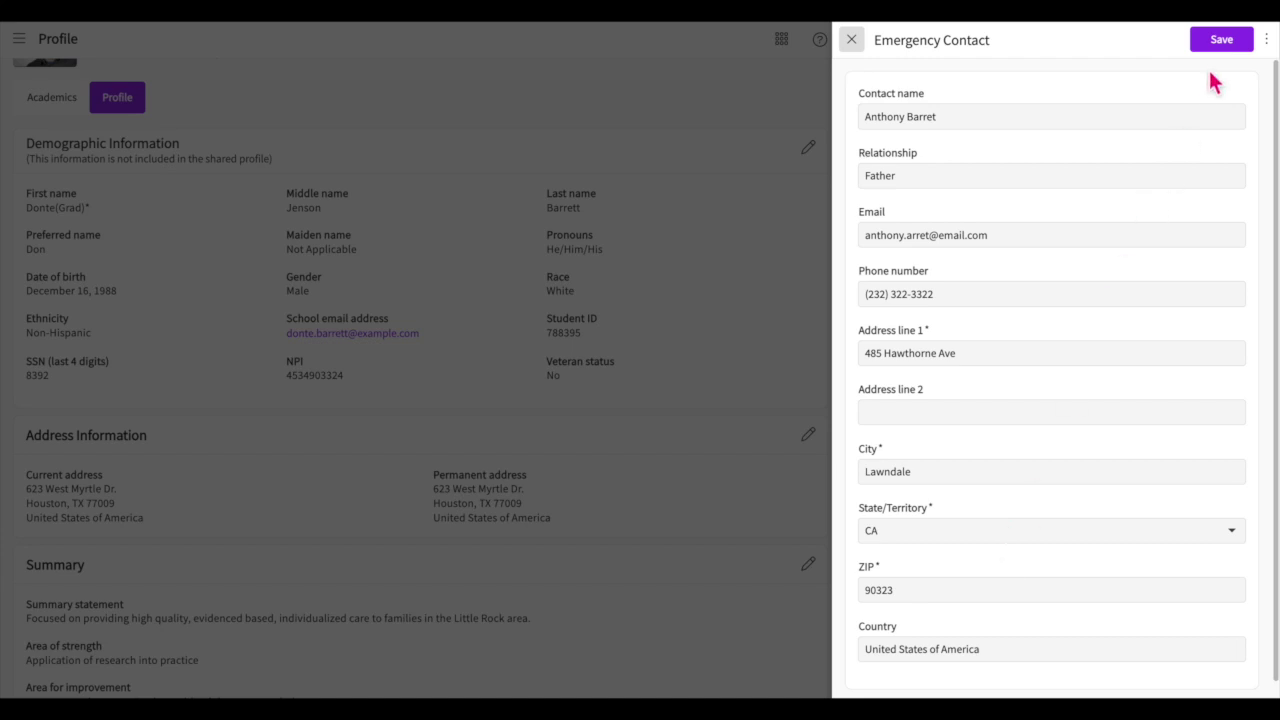
{"action": "left_click", "coordinate": [1221, 44]}
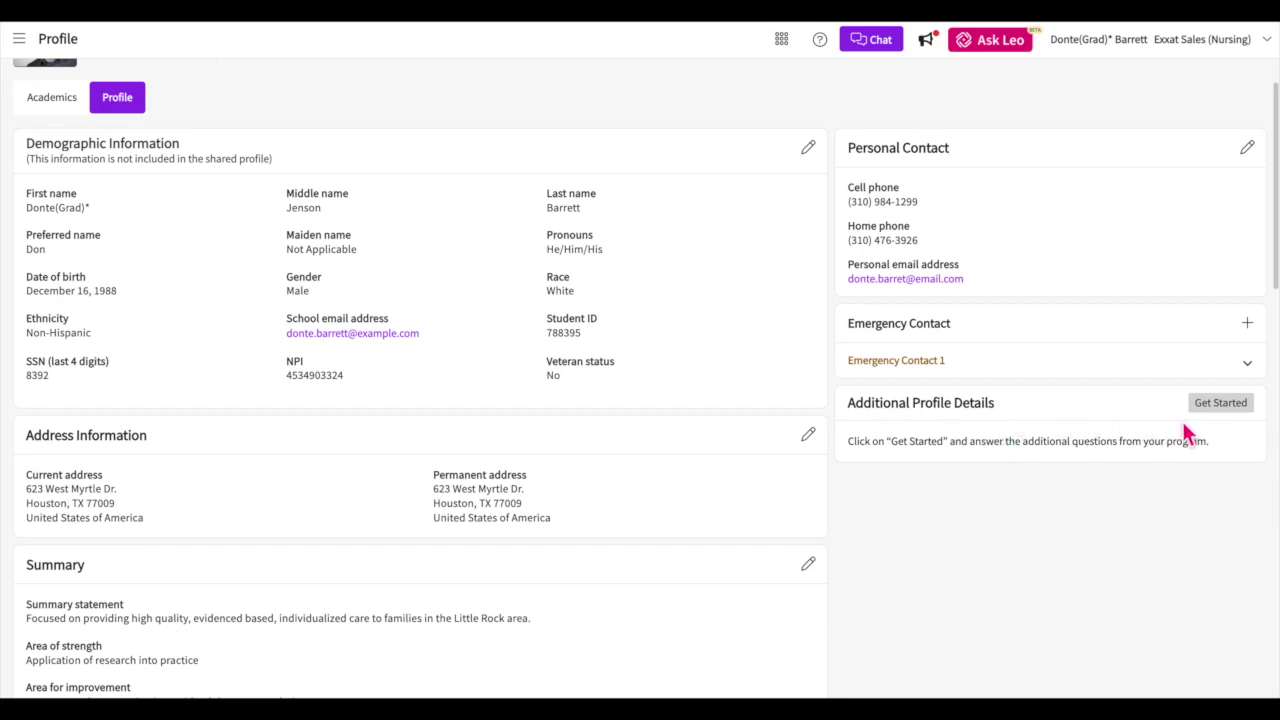
Enter an SAT score of 1600 and an ACT score of 24 in the Additional Profile Details, and discard the form
{"action": "left_click", "coordinate": [1214, 418]}
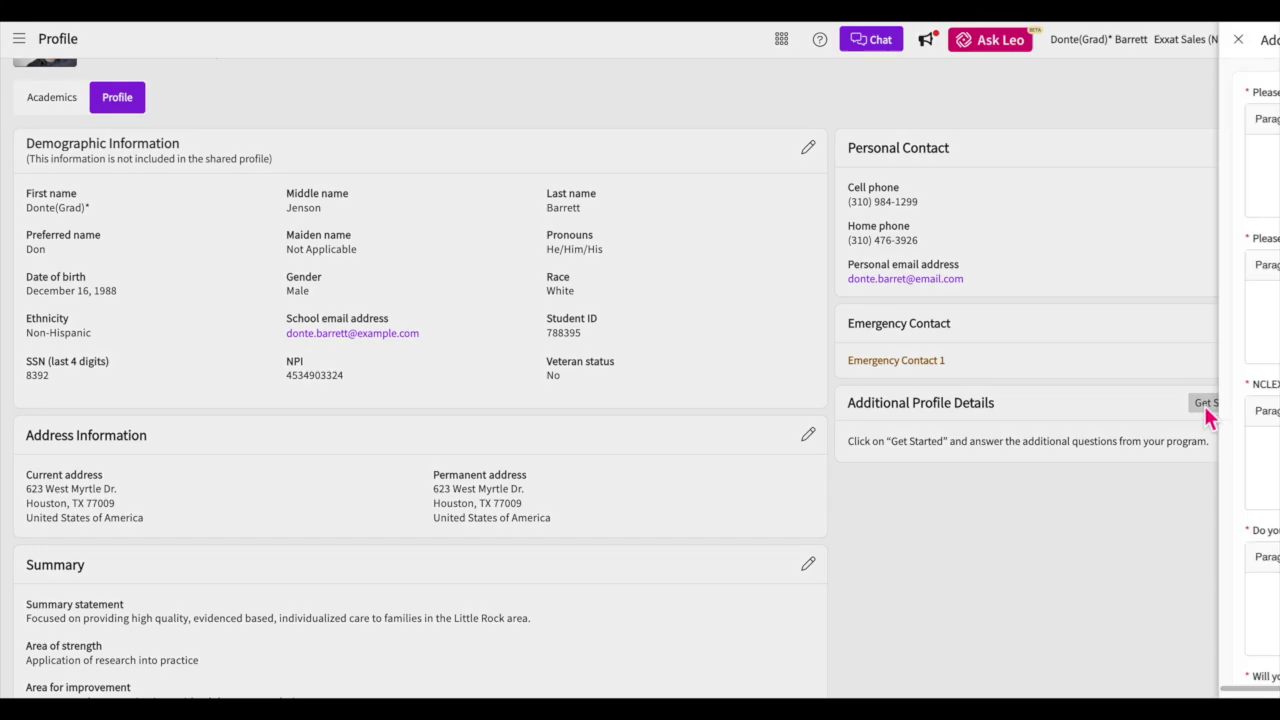
{"action": "left_click", "coordinate": [886, 199]}
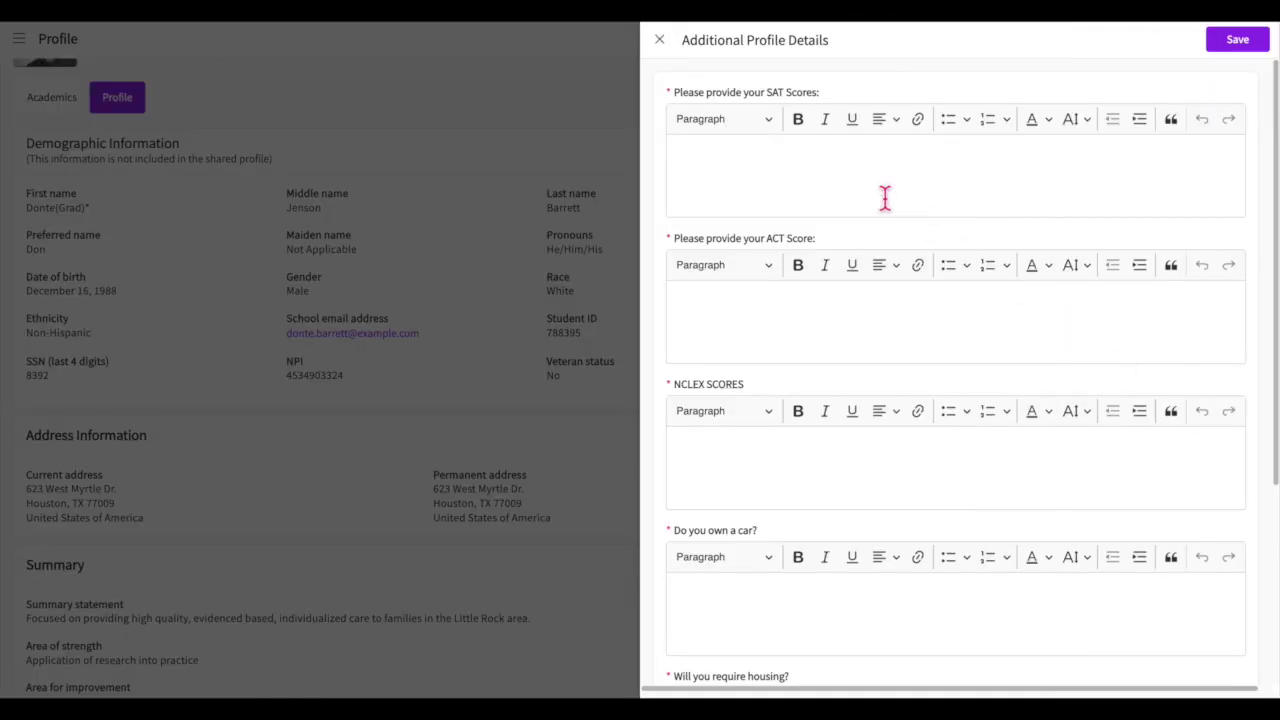
{"action": "type", "text": "1600"}
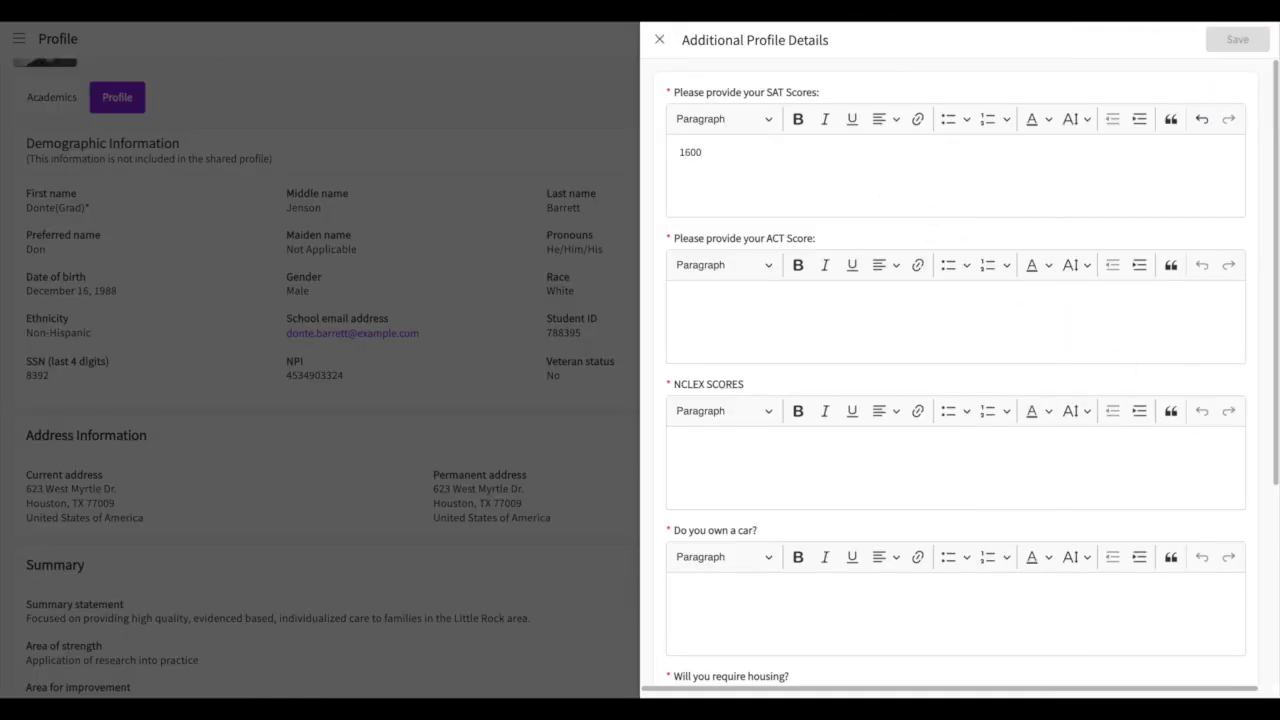
{"action": "left_click", "coordinate": [840, 314]}
{"action": "type", "text": "24"}
{"action": "scroll", "coordinate": [760, 551], "scroll_direction": "down", "scroll_amount": 1}
{"action": "left_click", "coordinate": [663, 46]}
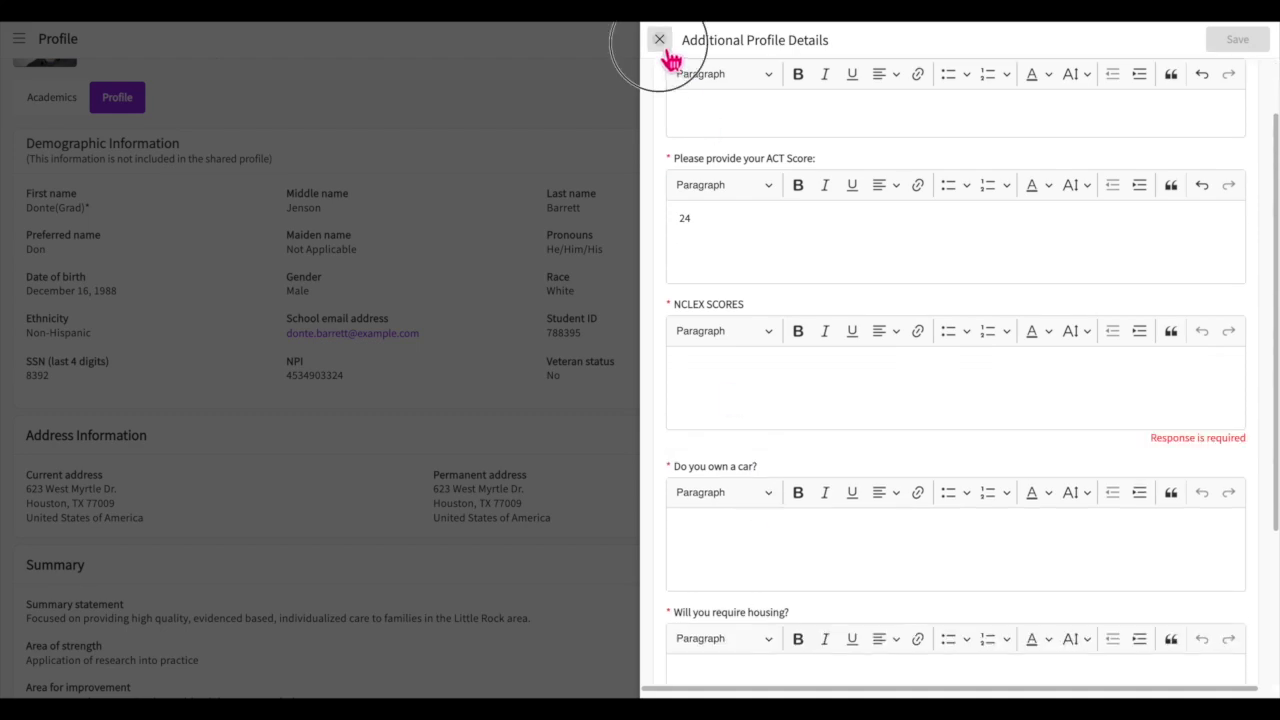
{"action": "left_click", "coordinate": [787, 388]}
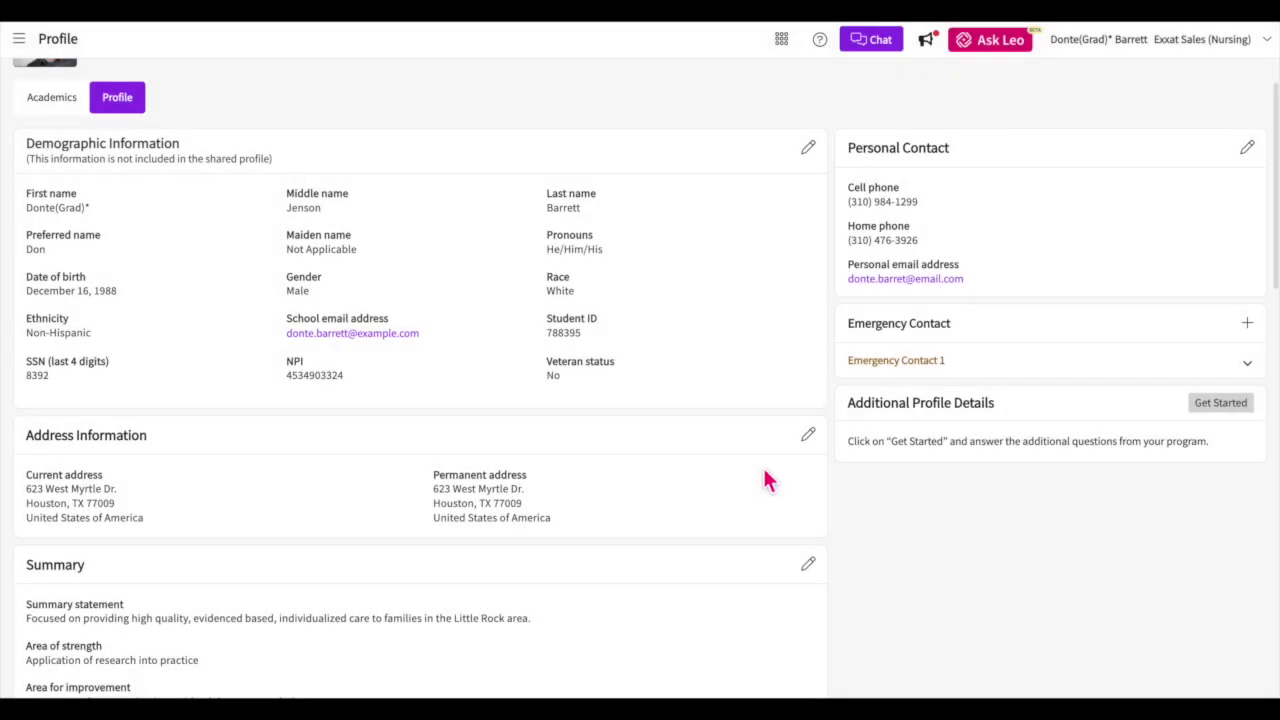
Examine the current and permanent address form, close it without saving, and look over the Summary and professional interest sections
{"action": "scroll", "coordinate": [768, 481], "scroll_direction": "down", "scroll_amount": 1}
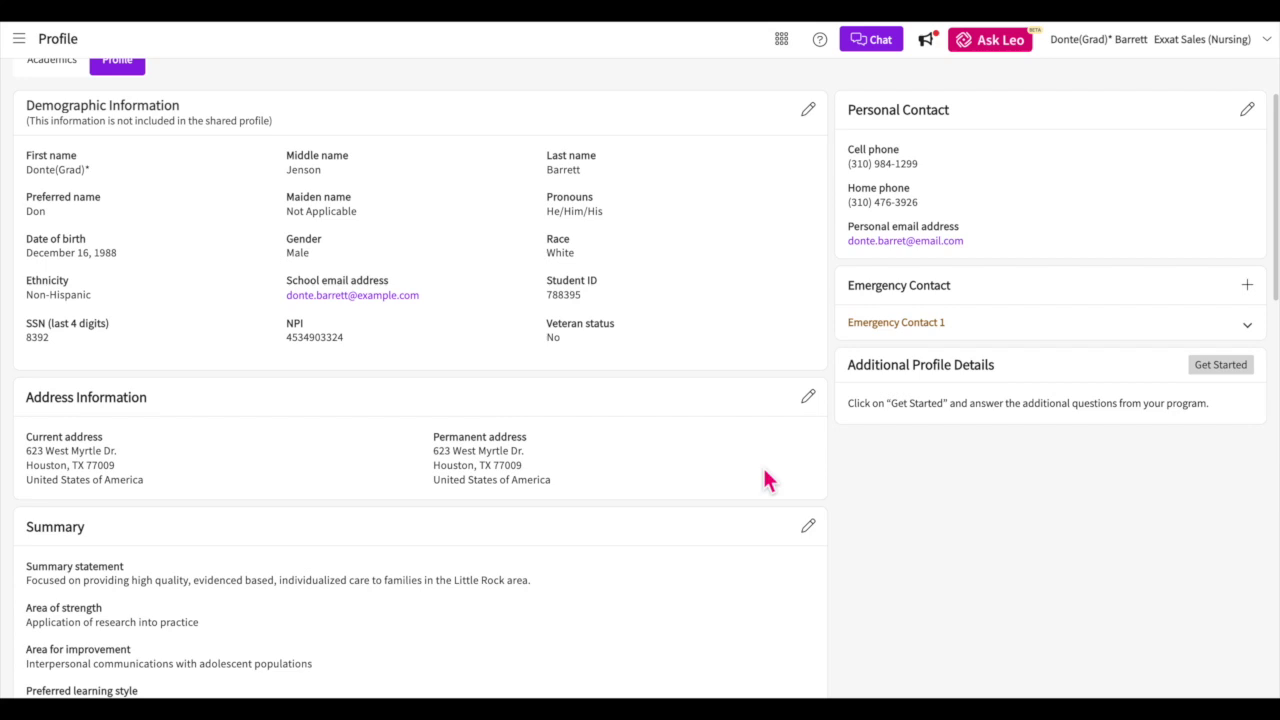
{"action": "left_click", "coordinate": [808, 398]}
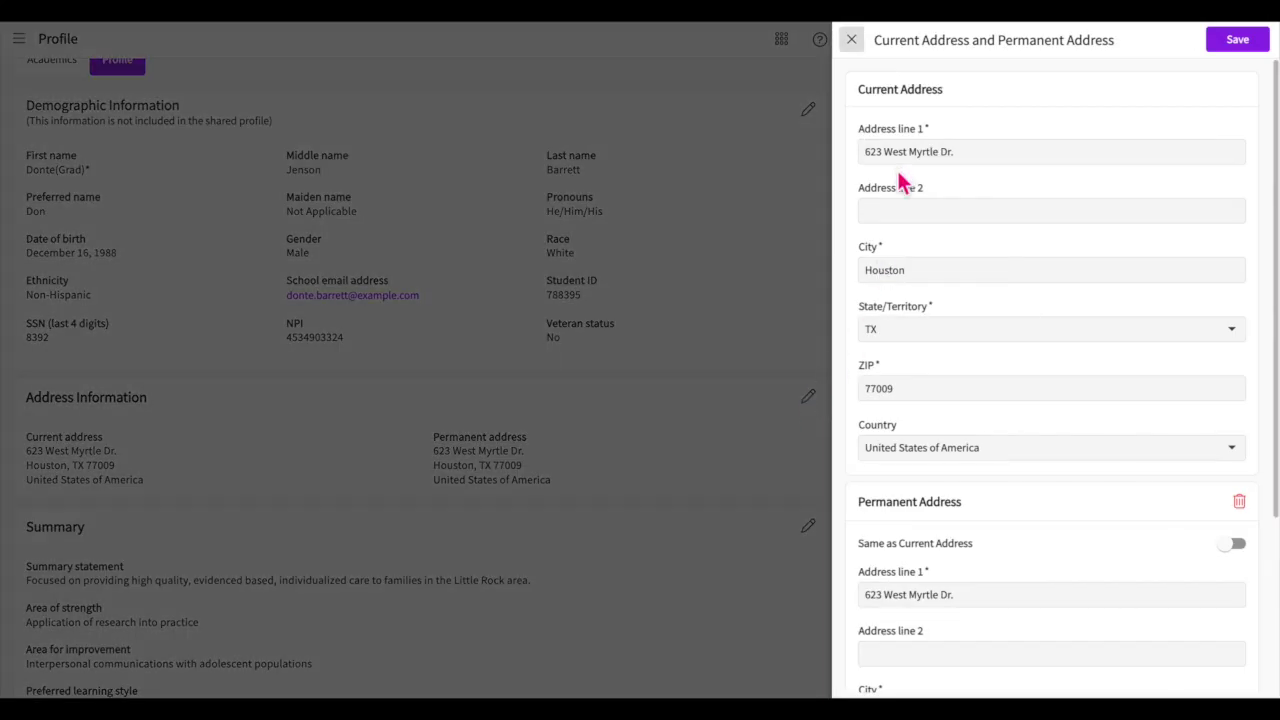
{"action": "scroll", "coordinate": [898, 505], "scroll_direction": "down", "scroll_amount": 1}
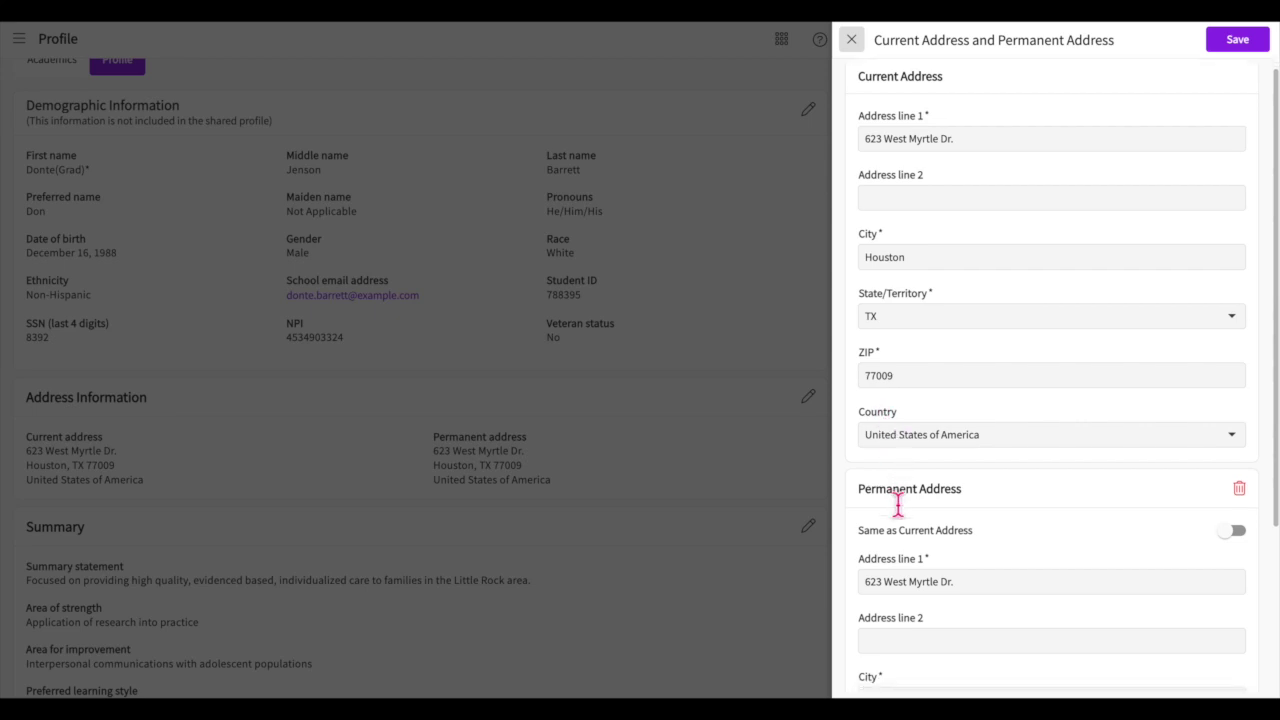
{"action": "left_click", "coordinate": [860, 46]}
{"action": "scroll", "coordinate": [685, 411], "scroll_direction": "down", "scroll_amount": 1}
{"action": "scroll", "coordinate": [688, 425], "scroll_direction": "down", "scroll_amount": 2}
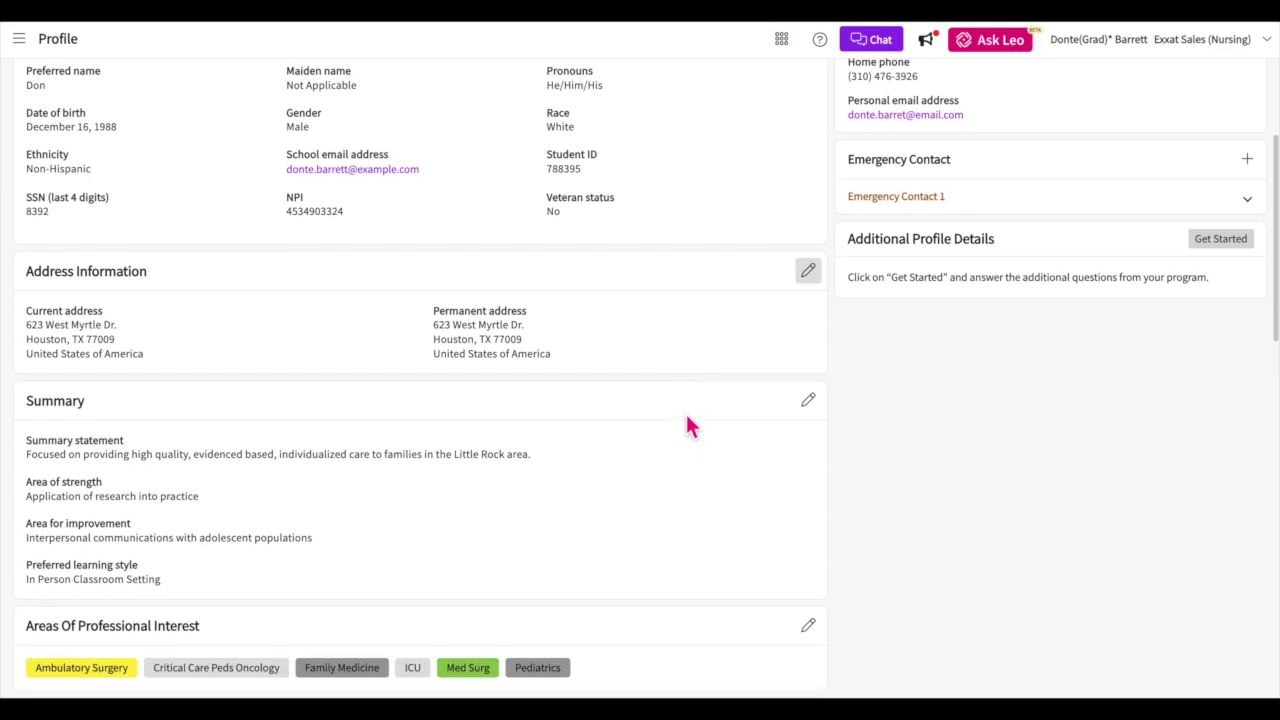
{"action": "scroll", "coordinate": [688, 425], "scroll_direction": "up", "scroll_amount": 5}
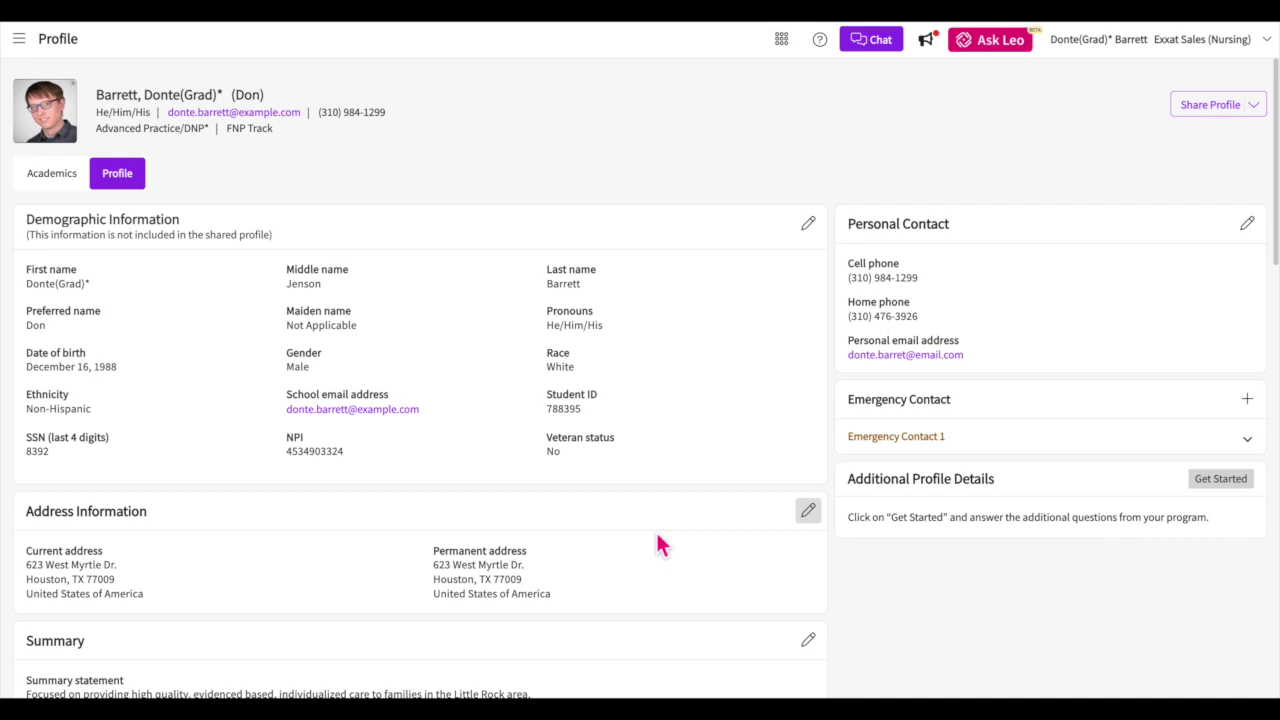
Open the Summary section for editing and save it with its existing statement, strengths, improvement areas and learning style
{"action": "scroll", "coordinate": [659, 545], "scroll_direction": "down", "scroll_amount": 5}
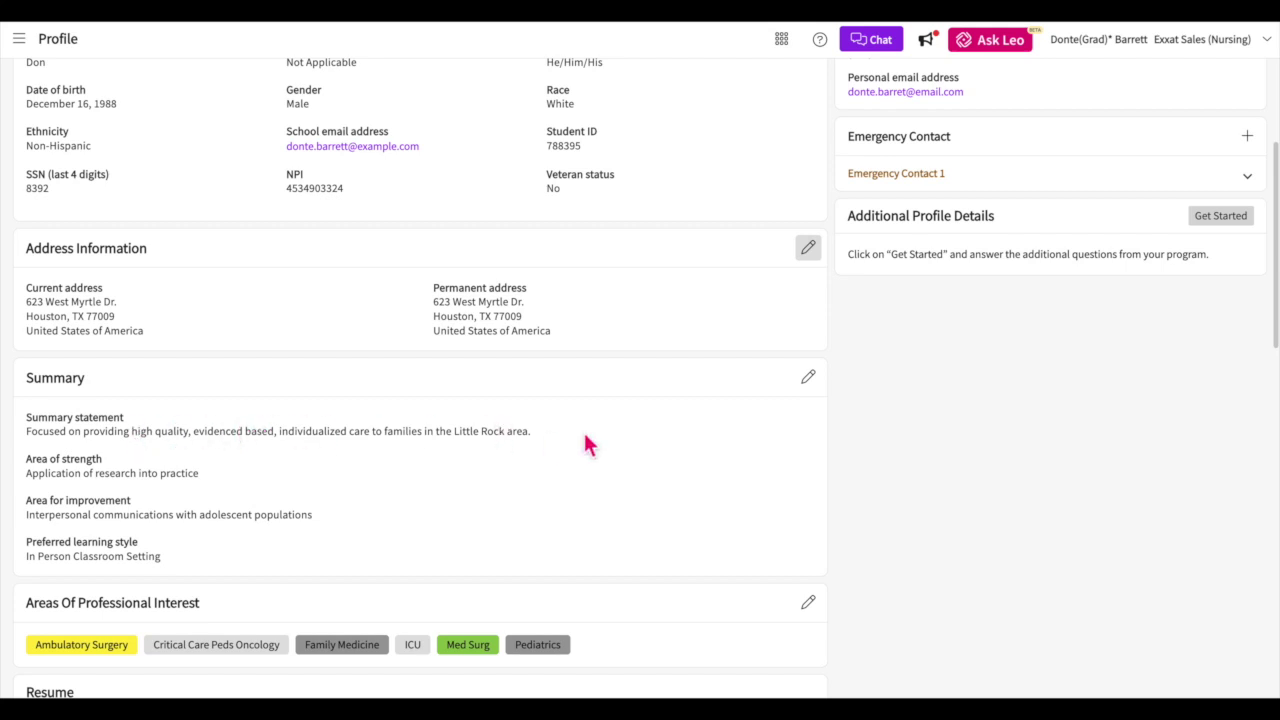
{"action": "left_click", "coordinate": [808, 377]}
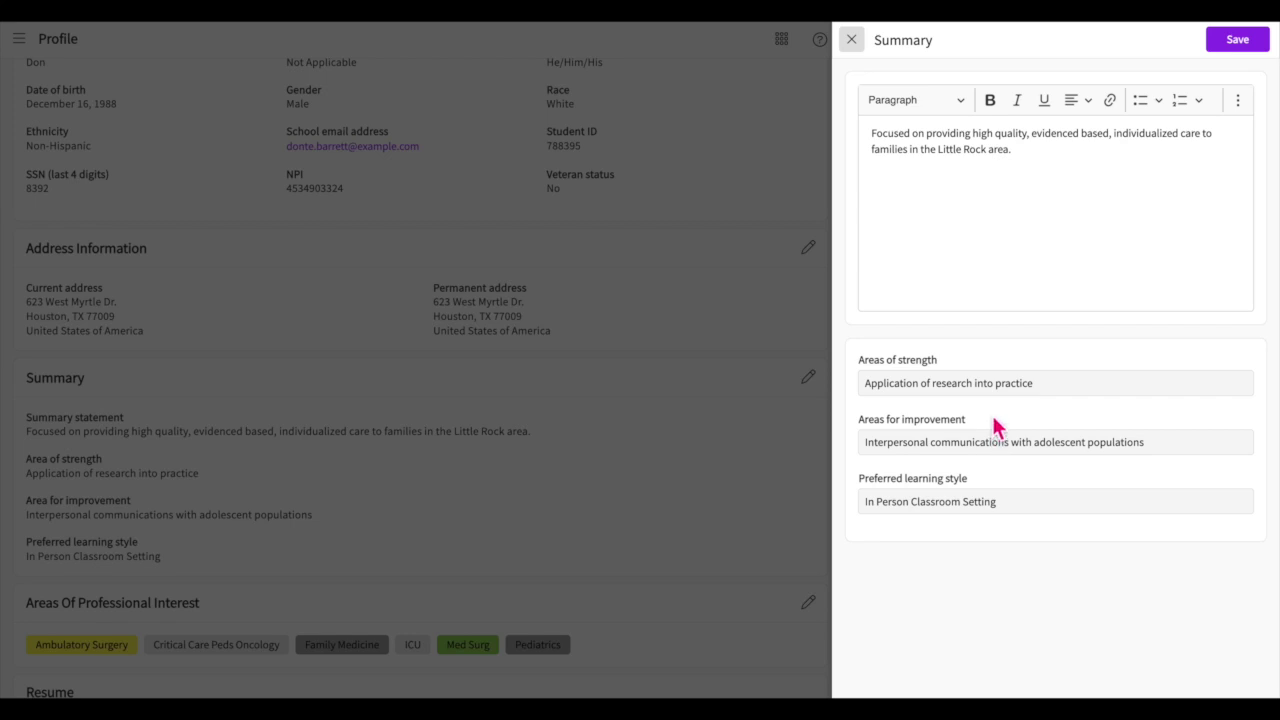
{"action": "left_click", "coordinate": [1237, 40]}
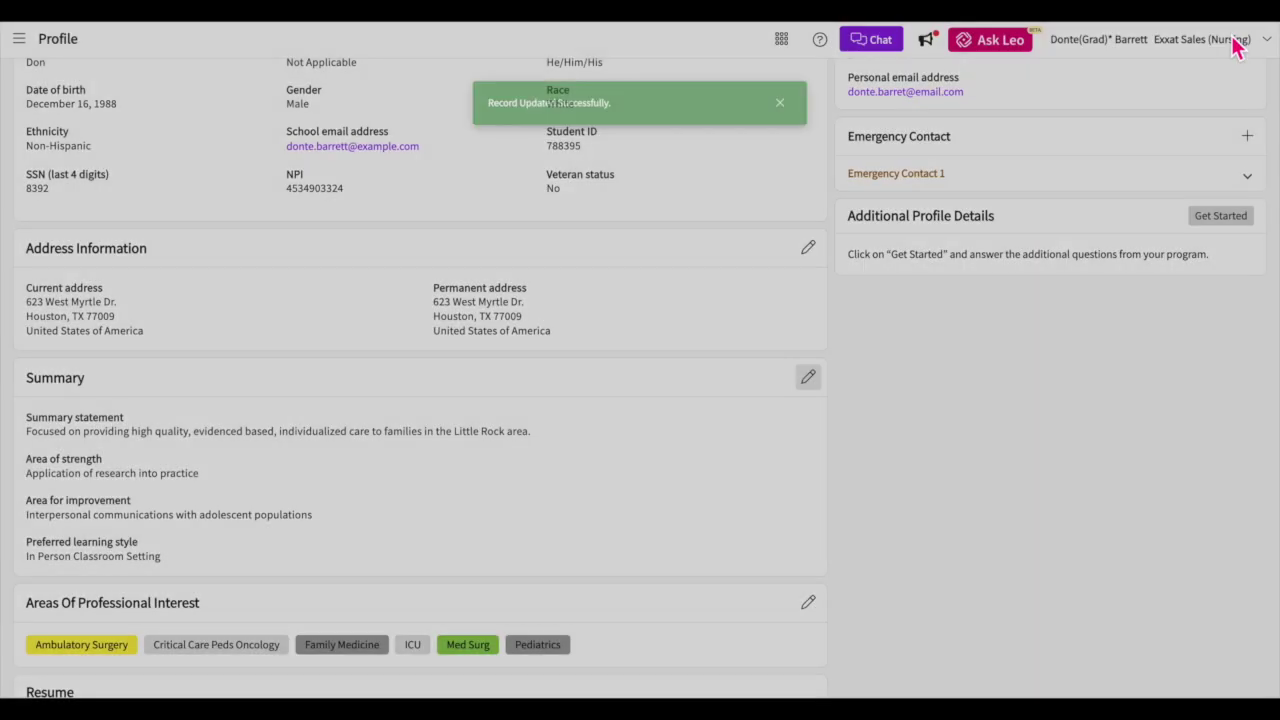
Add Emergency and a custom entry named "new" to the Areas of Professional Interest, and save them
{"action": "scroll", "coordinate": [700, 527], "scroll_direction": "down", "scroll_amount": 4}
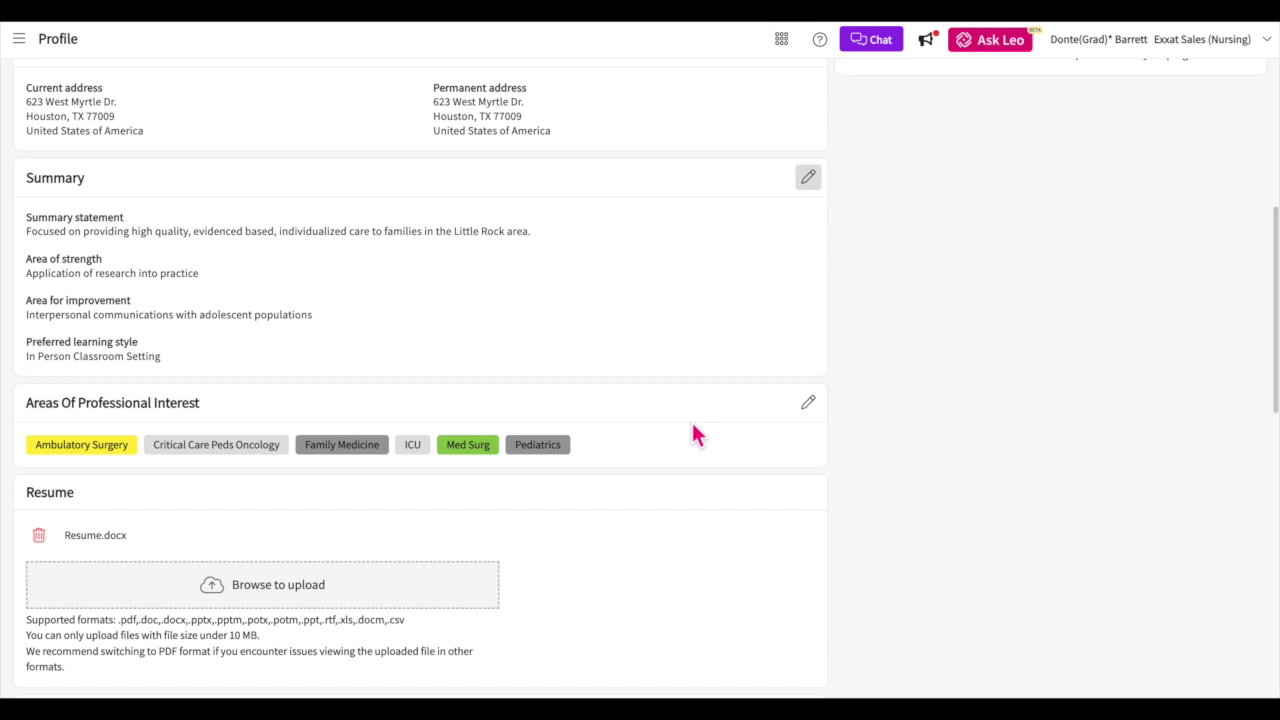
{"action": "left_click", "coordinate": [813, 410]}
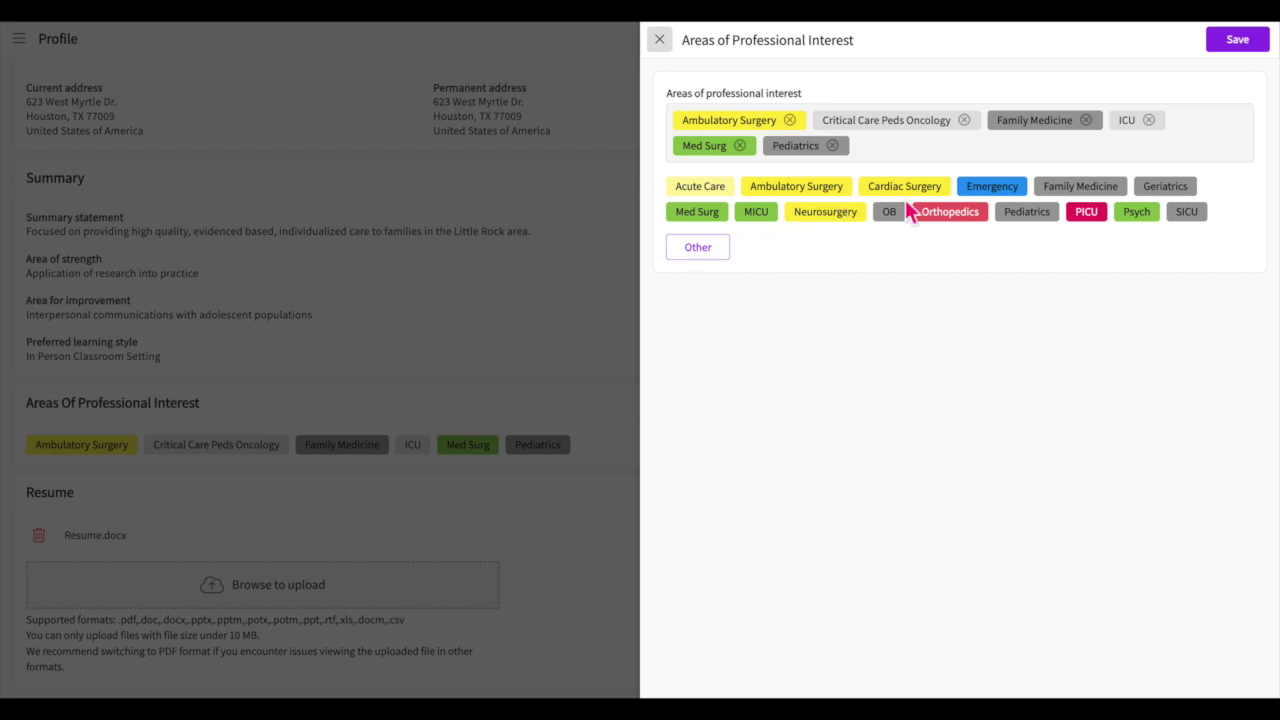
{"action": "left_click", "coordinate": [992, 193]}
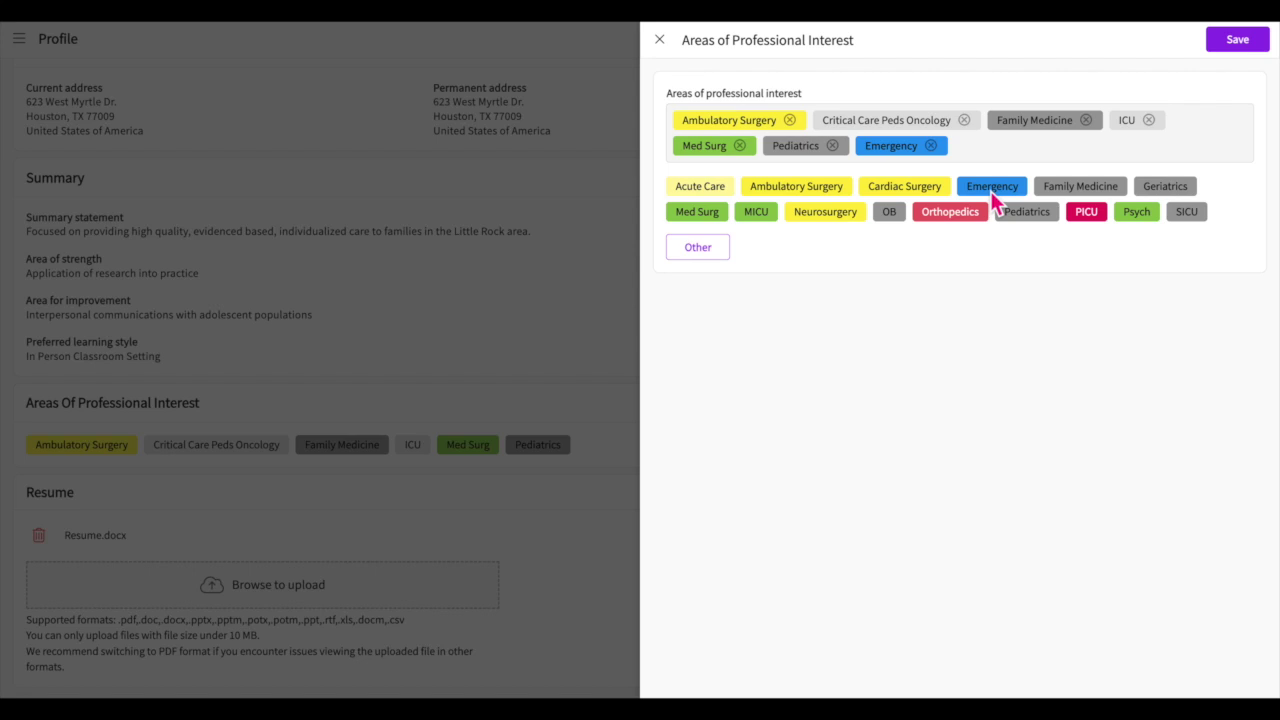
{"action": "left_click", "coordinate": [706, 250]}
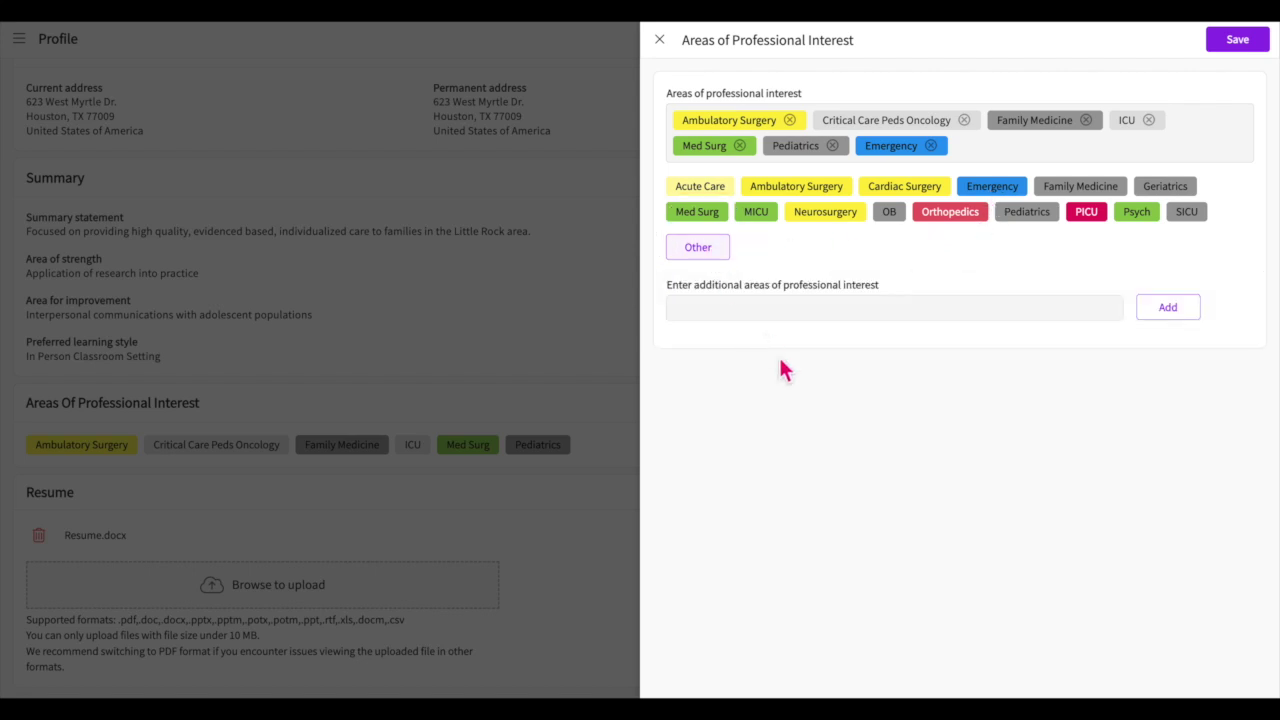
{"action": "left_click", "coordinate": [794, 317]}
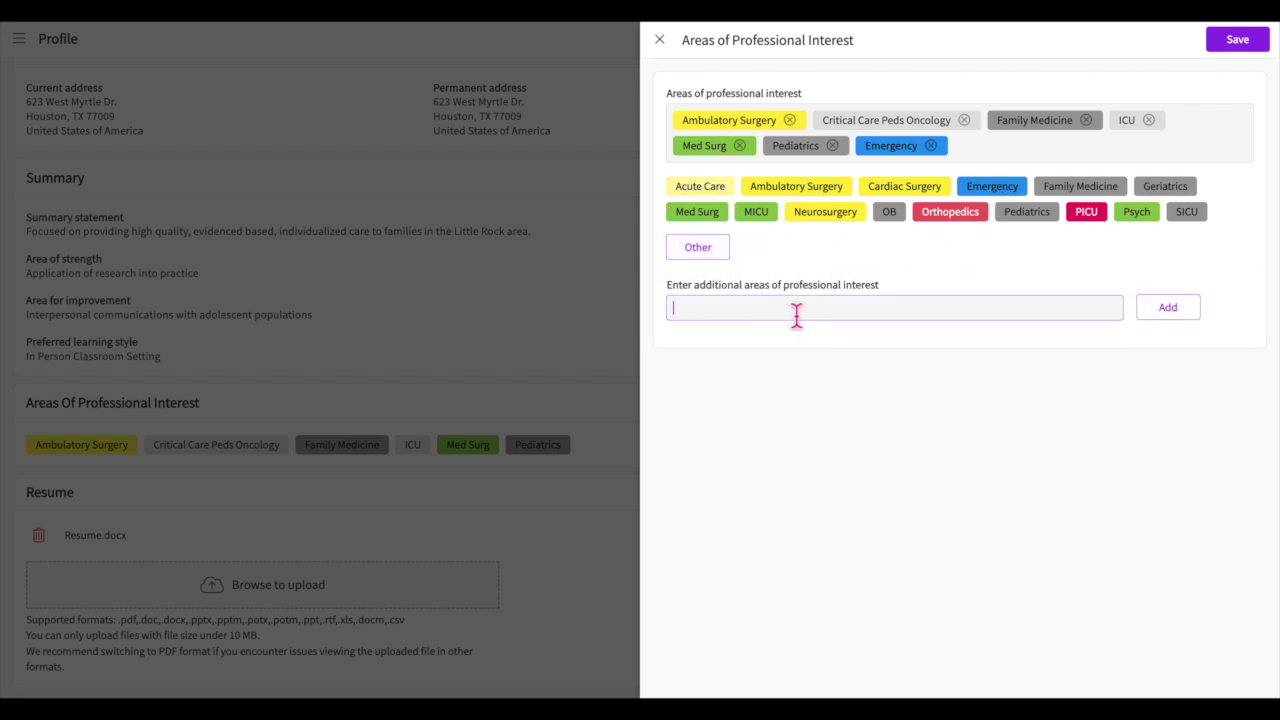
{"action": "type", "text": "new"}
{"action": "left_click", "coordinate": [1192, 308]}
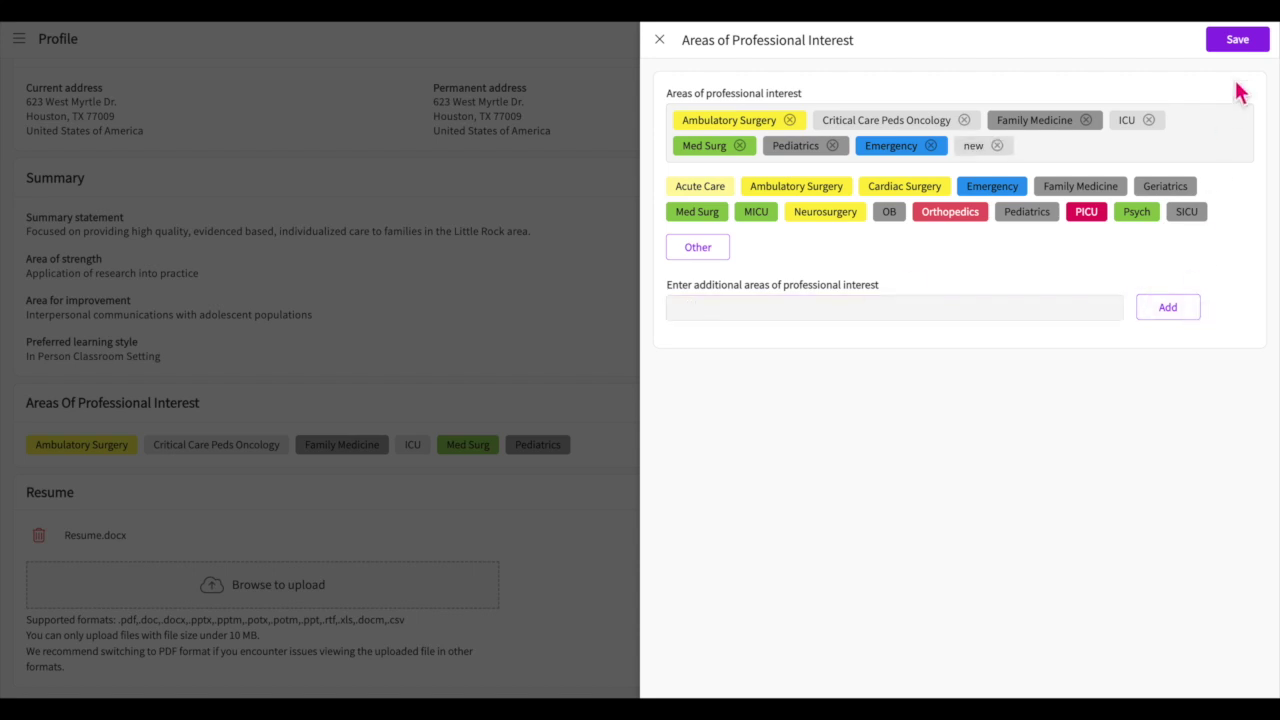
{"action": "left_click", "coordinate": [1246, 46]}
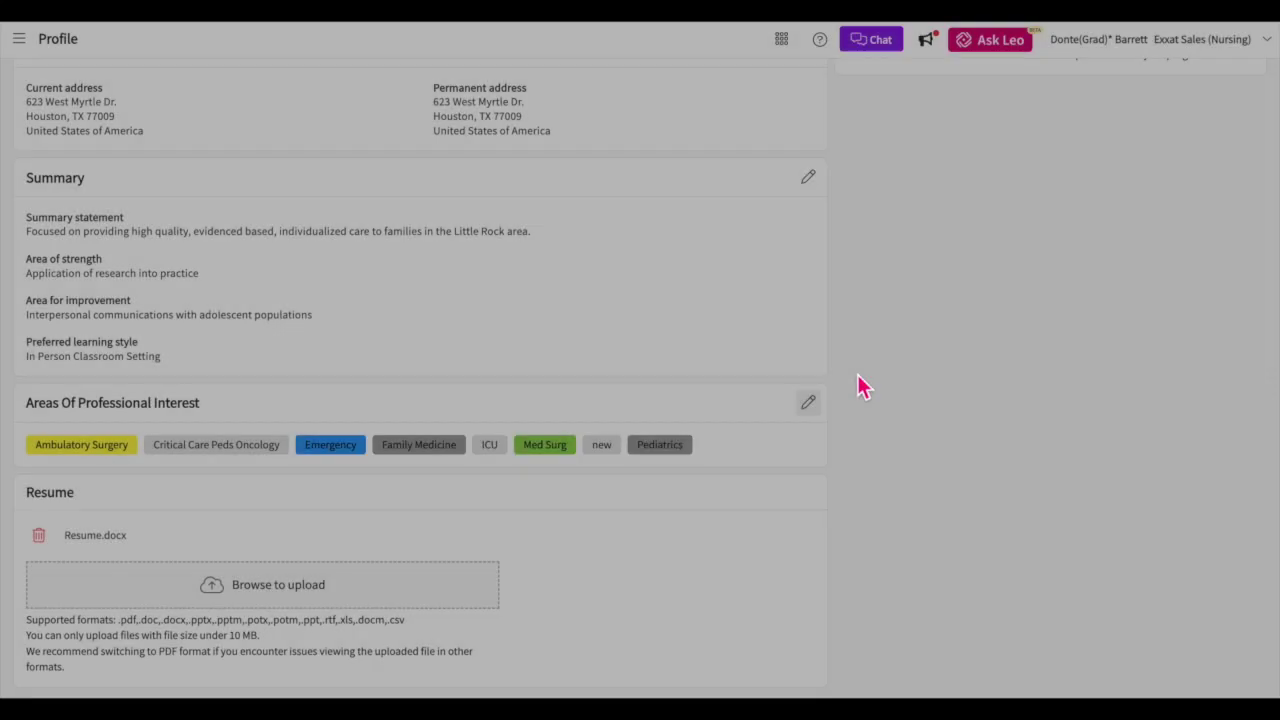
Browse for a file to upload in the Resume section, and cancel without choosing one
{"action": "scroll", "coordinate": [620, 583], "scroll_direction": "down", "scroll_amount": 3}
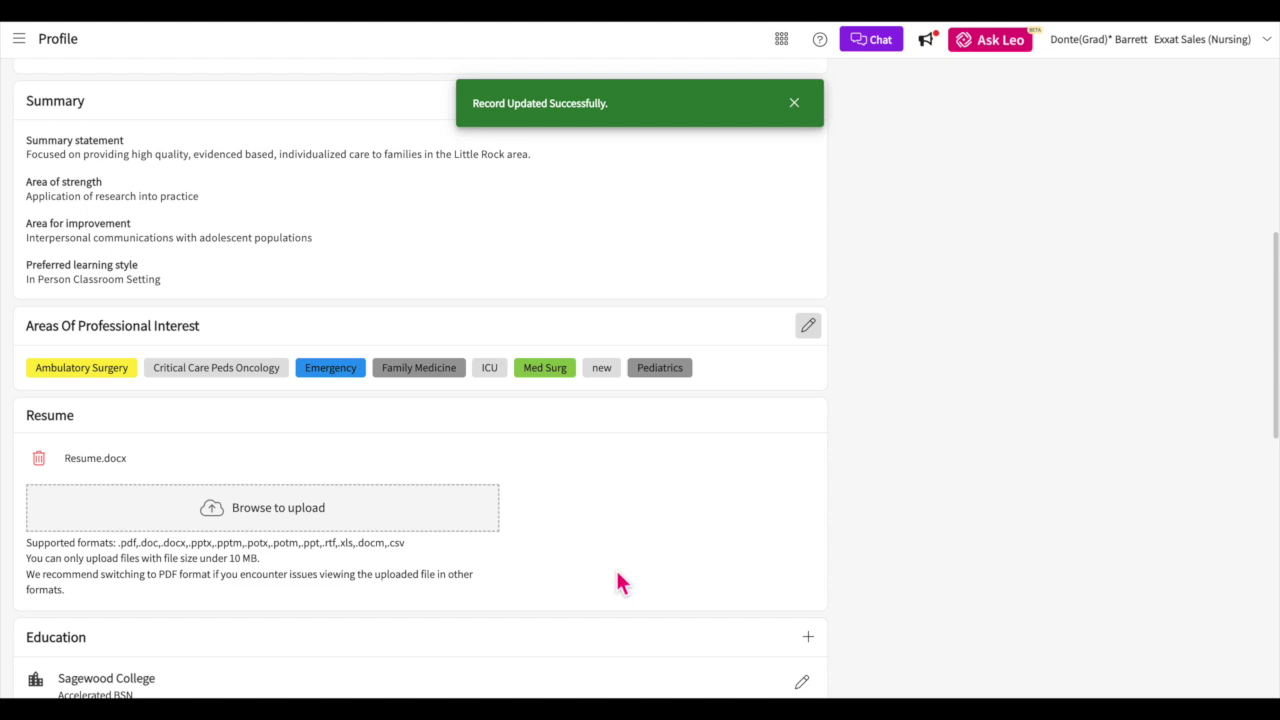
{"action": "scroll", "coordinate": [617, 575], "scroll_direction": "down", "scroll_amount": 1}
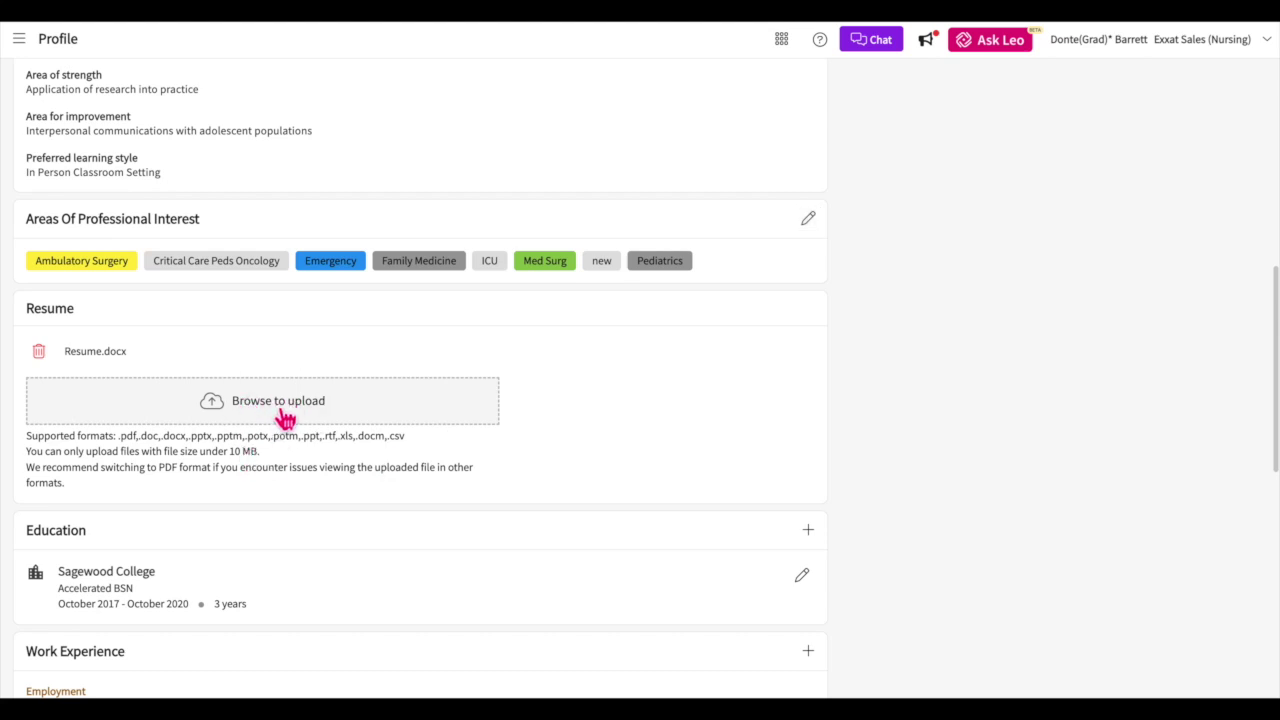
{"action": "left_click", "coordinate": [279, 418]}
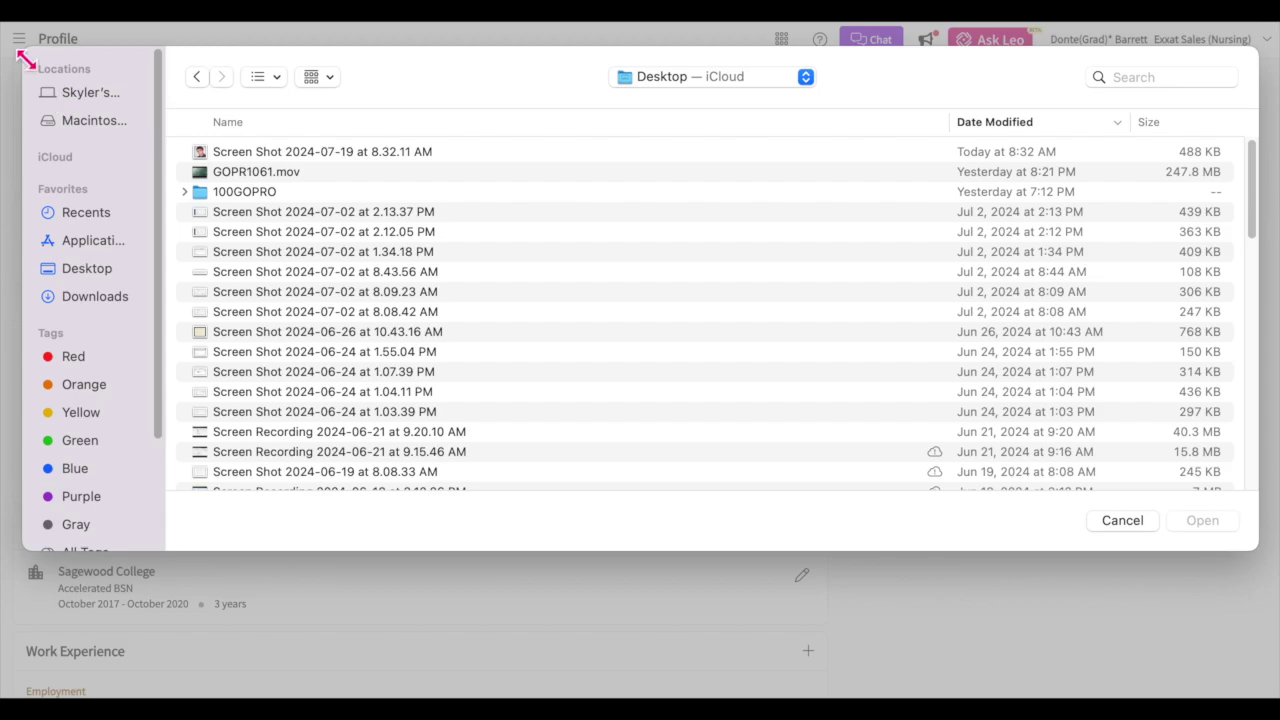
{"action": "left_click", "coordinate": [1140, 530]}
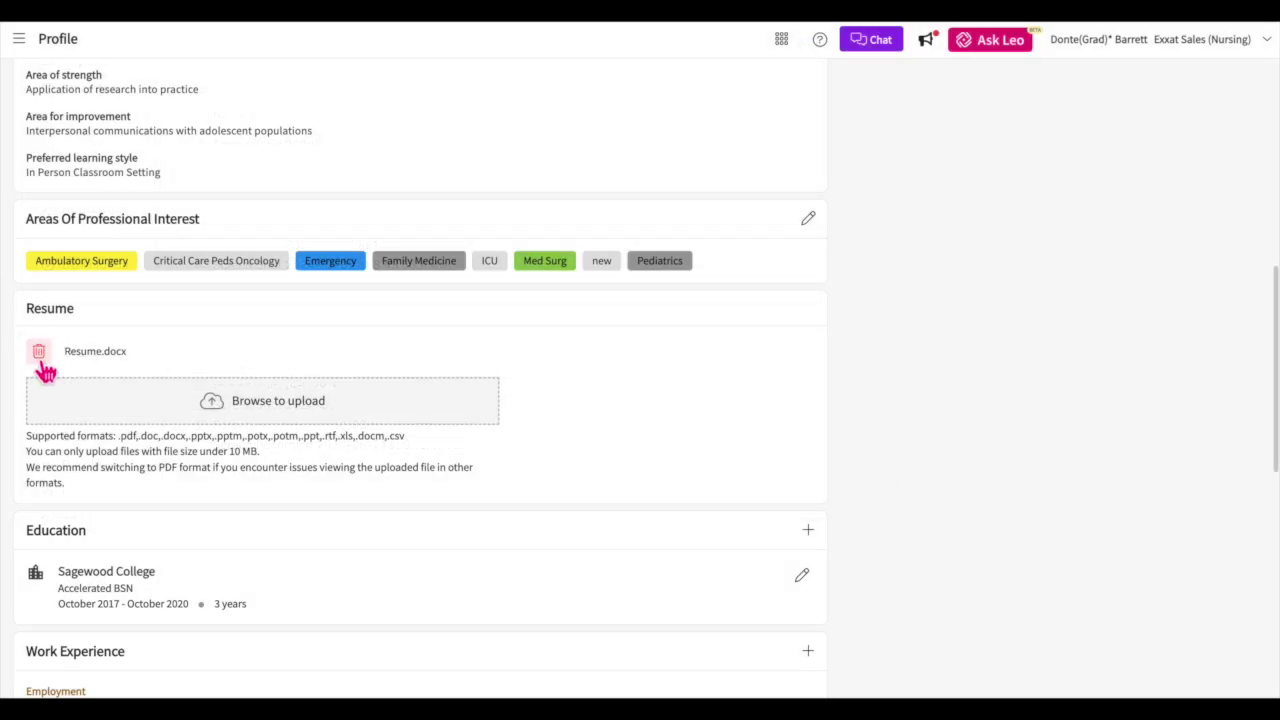
Start a new Education entry with the school name "new", and discard the unsaved form
{"action": "scroll", "coordinate": [455, 515], "scroll_direction": "down", "scroll_amount": 1}
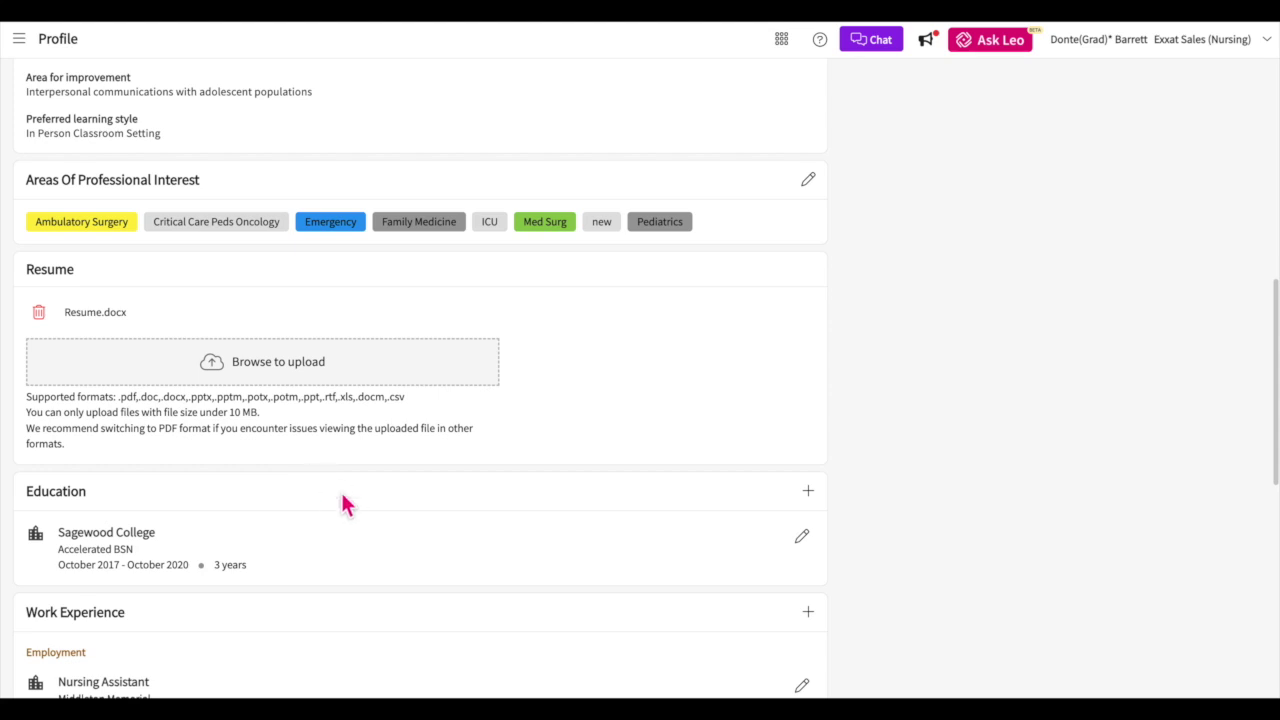
{"action": "left_click", "coordinate": [808, 494]}
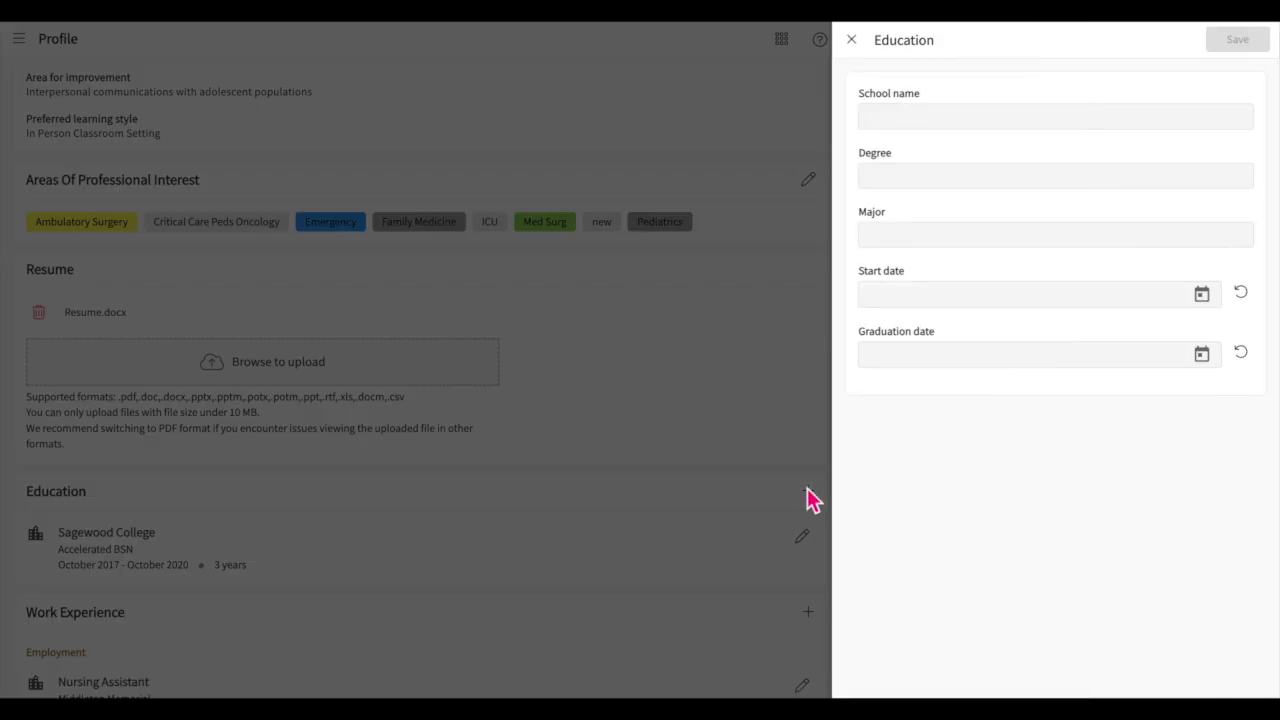
{"action": "left_click", "coordinate": [917, 118]}
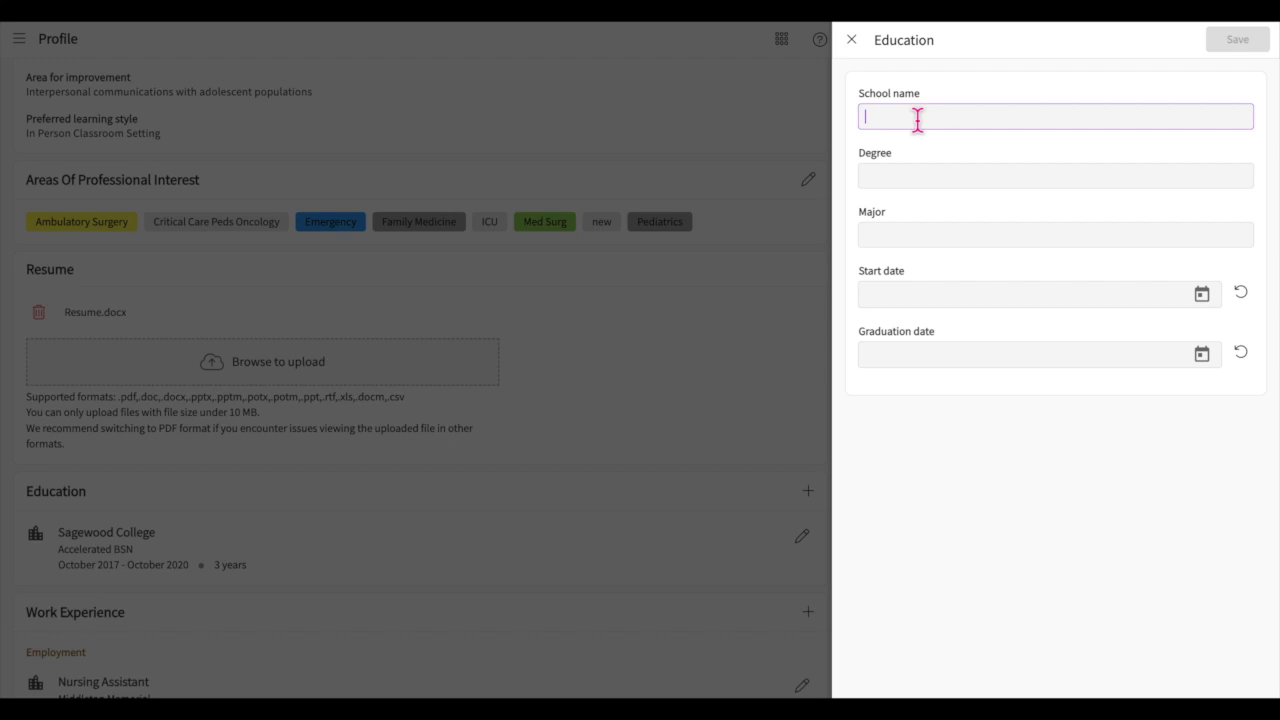
{"action": "type", "text": "new"}
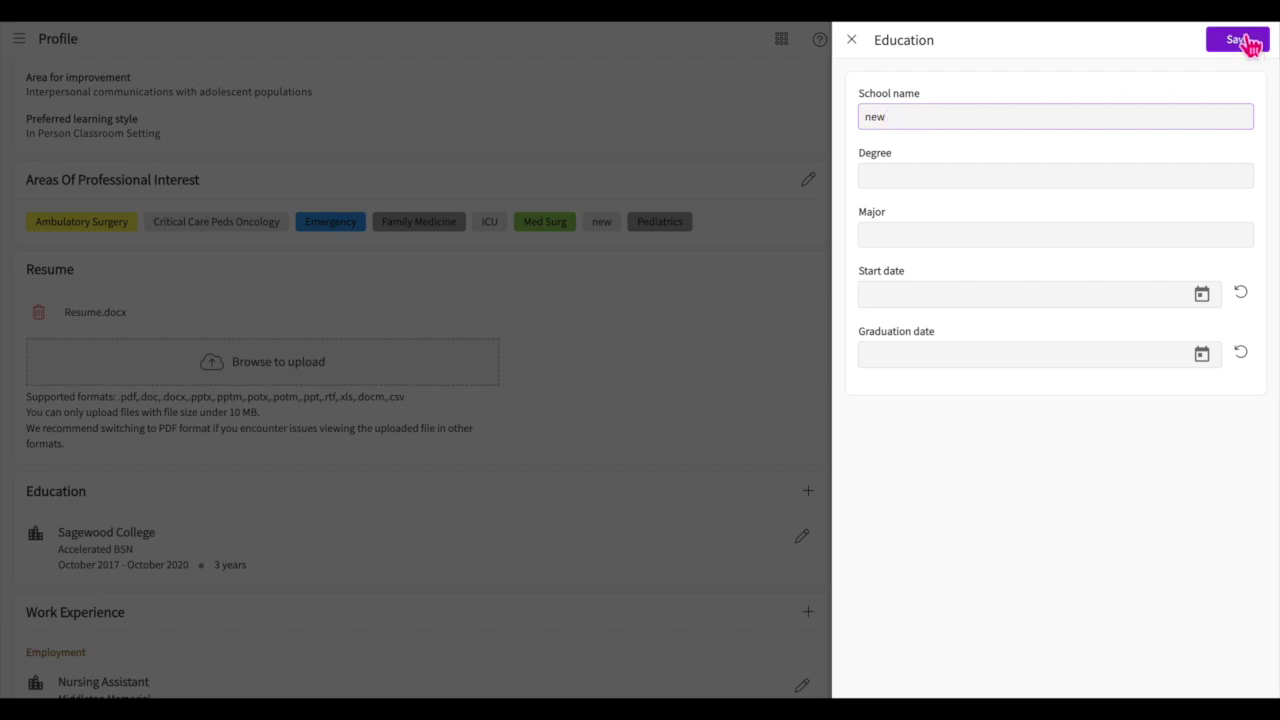
{"action": "left_click", "coordinate": [851, 39]}
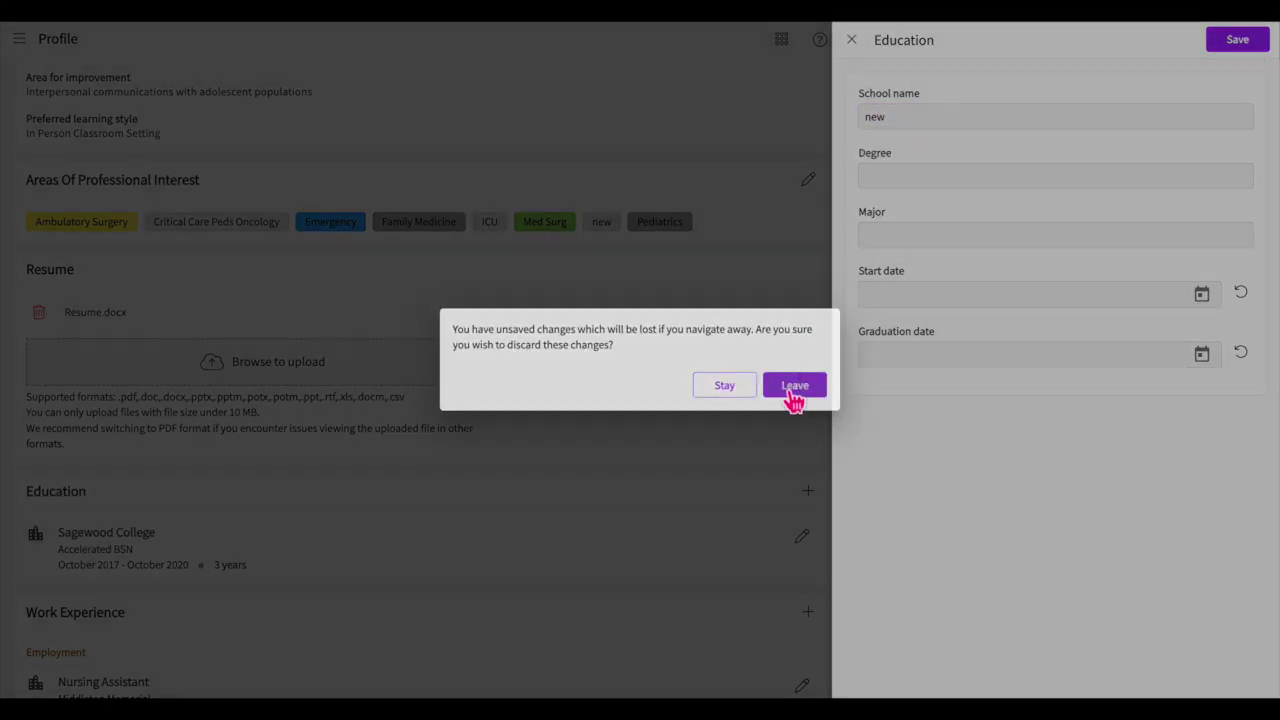
{"action": "left_click", "coordinate": [790, 386]}
Examine the Sagewood College education entry and its delete option, and close it without changes
{"action": "scroll", "coordinate": [553, 464], "scroll_direction": "down", "scroll_amount": 1}
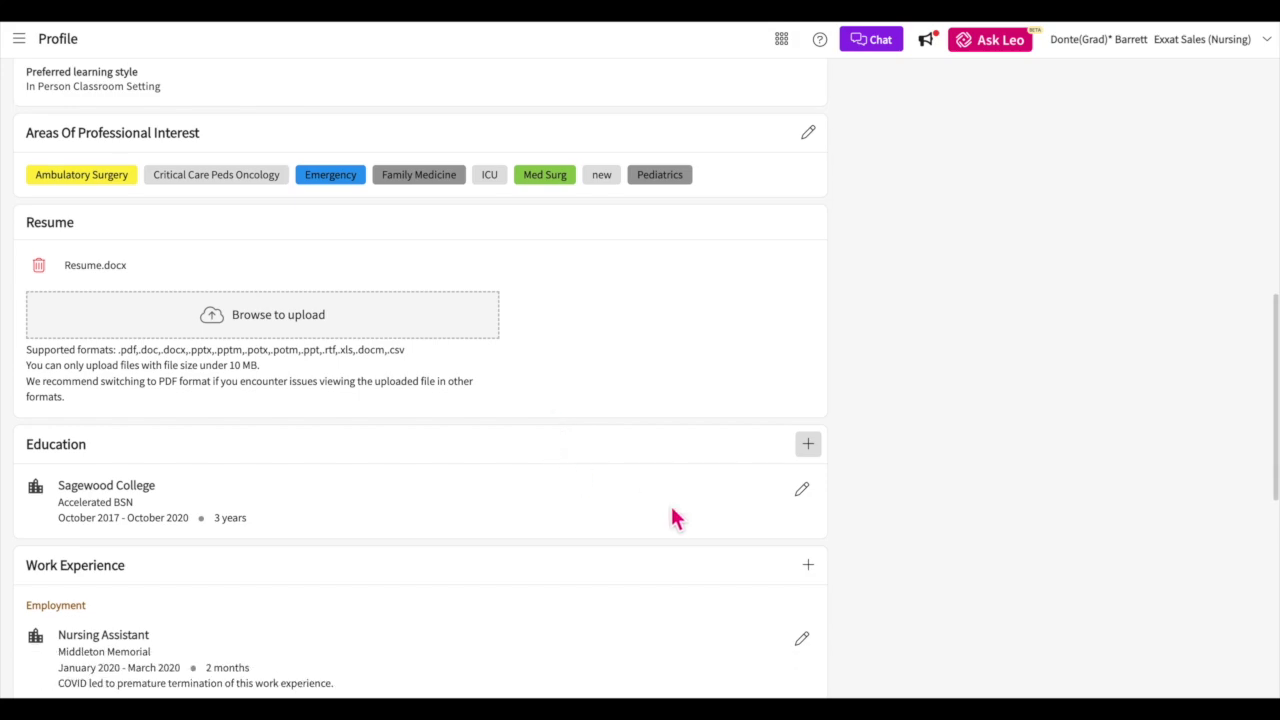
{"action": "left_click", "coordinate": [805, 495]}
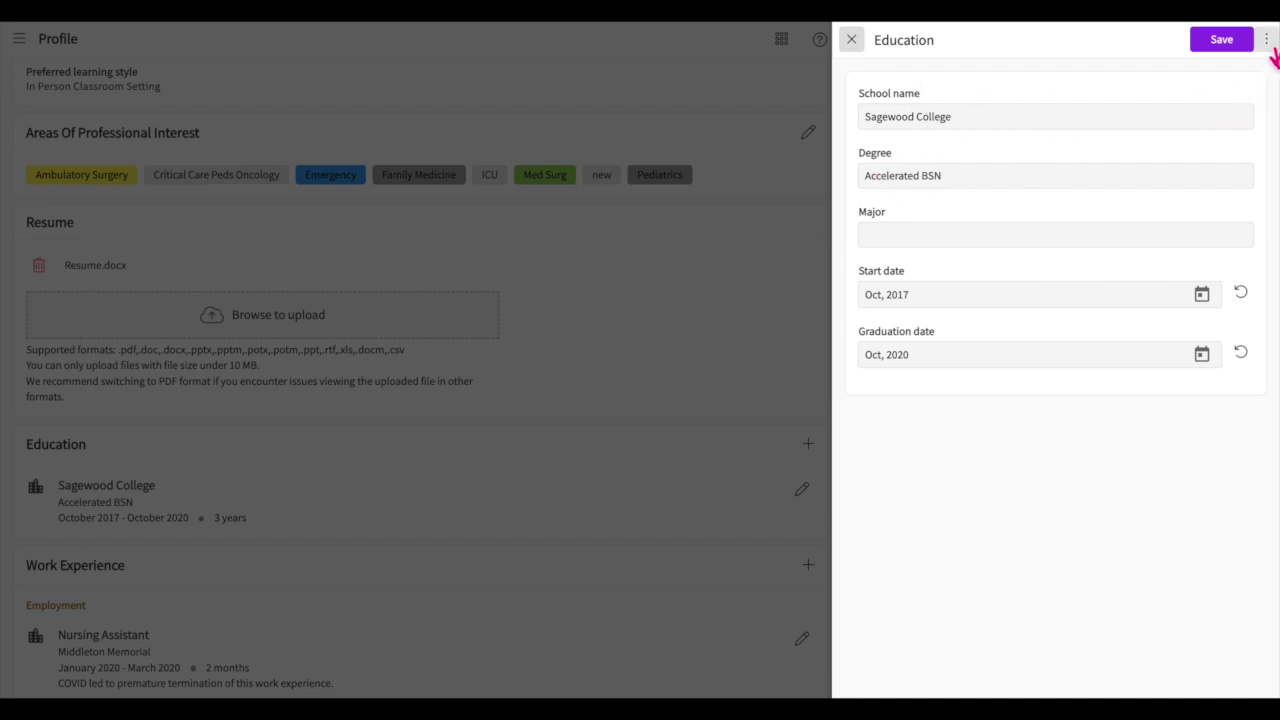
{"action": "left_click", "coordinate": [1267, 42]}
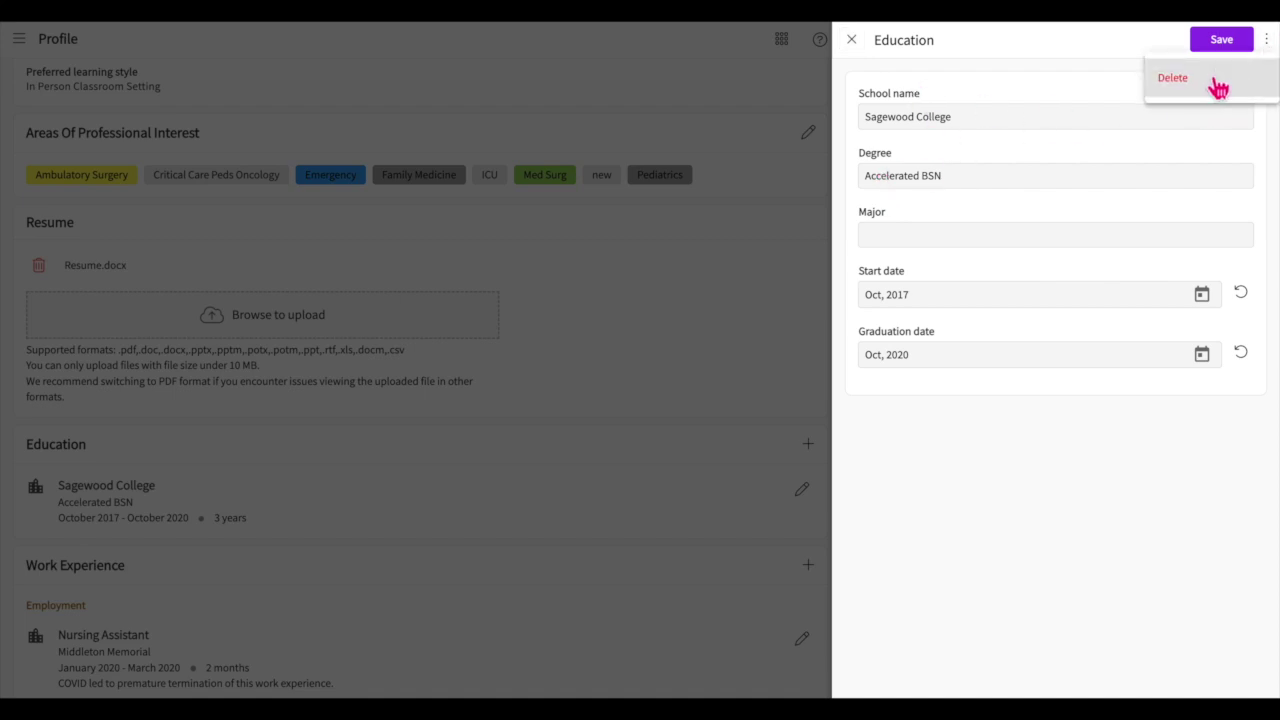
{"action": "left_click", "coordinate": [958, 56]}
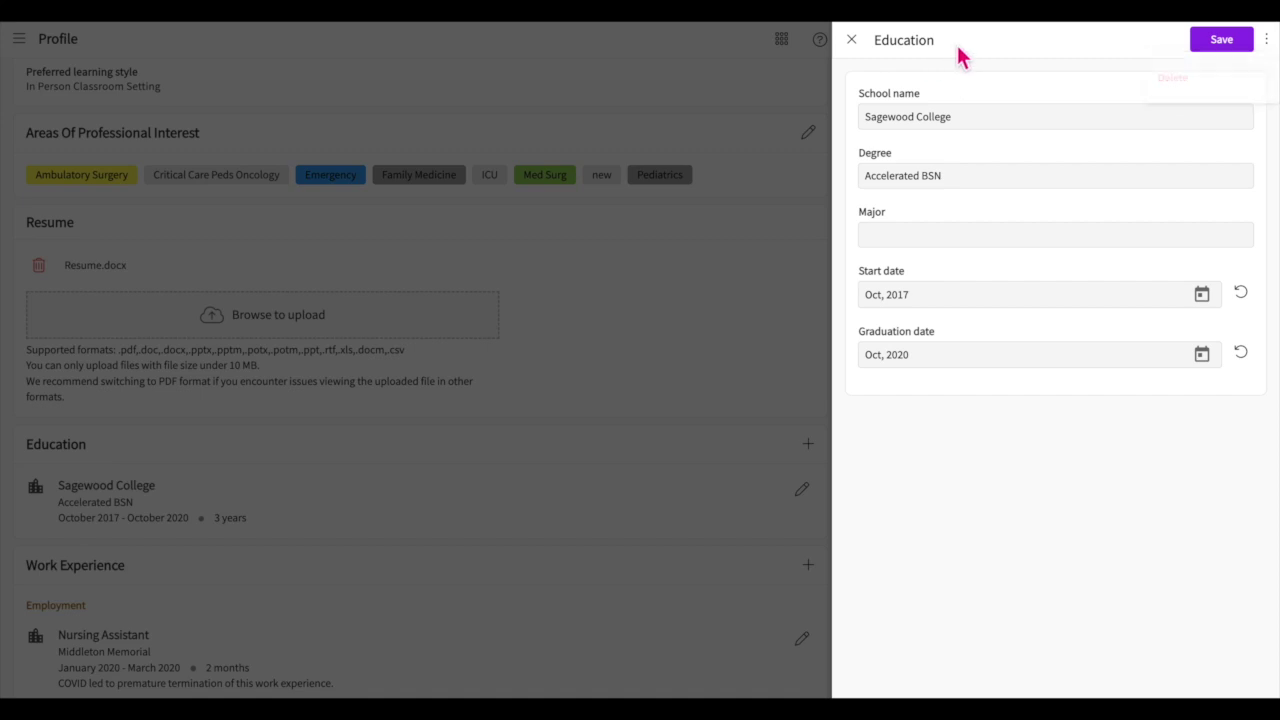
{"action": "left_click", "coordinate": [851, 40]}
Review the Work Experience section, examine the blank form for adding employment, and close it without entering anything
{"action": "scroll", "coordinate": [710, 465], "scroll_direction": "down", "scroll_amount": 1}
{"action": "scroll", "coordinate": [710, 465], "scroll_direction": "down", "scroll_amount": 1}
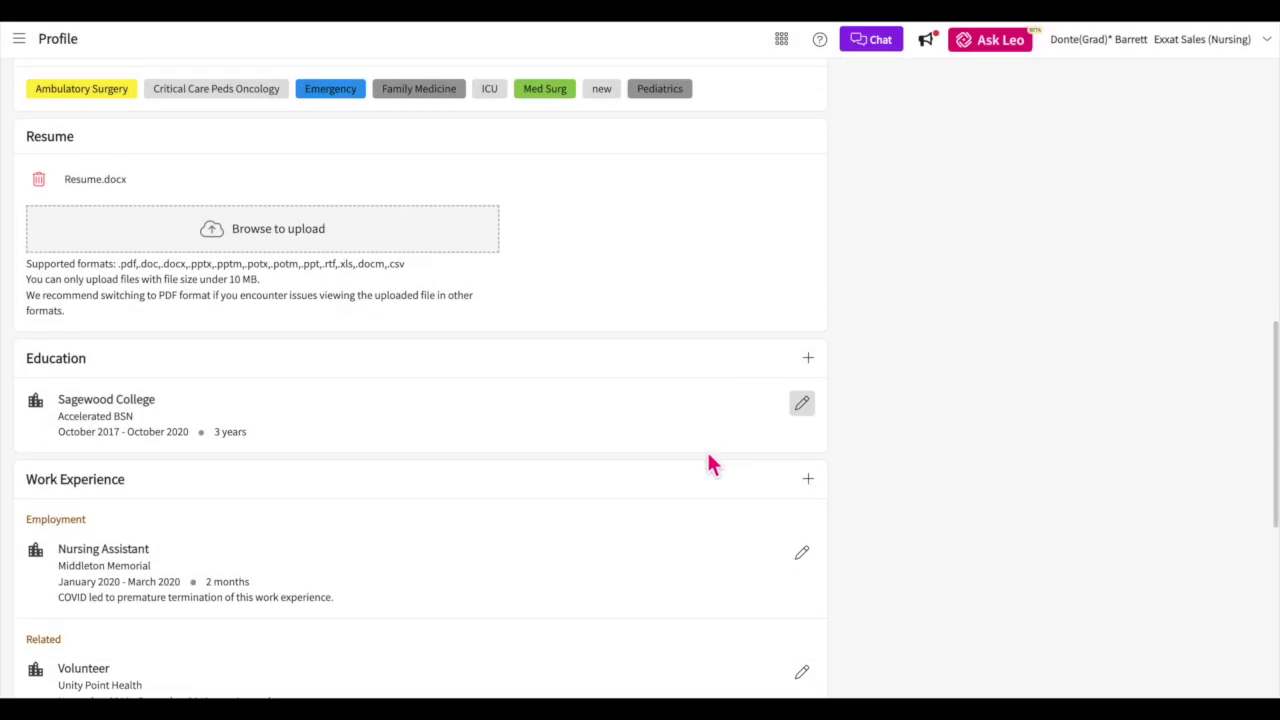
{"action": "scroll", "coordinate": [710, 465], "scroll_direction": "down", "scroll_amount": 1}
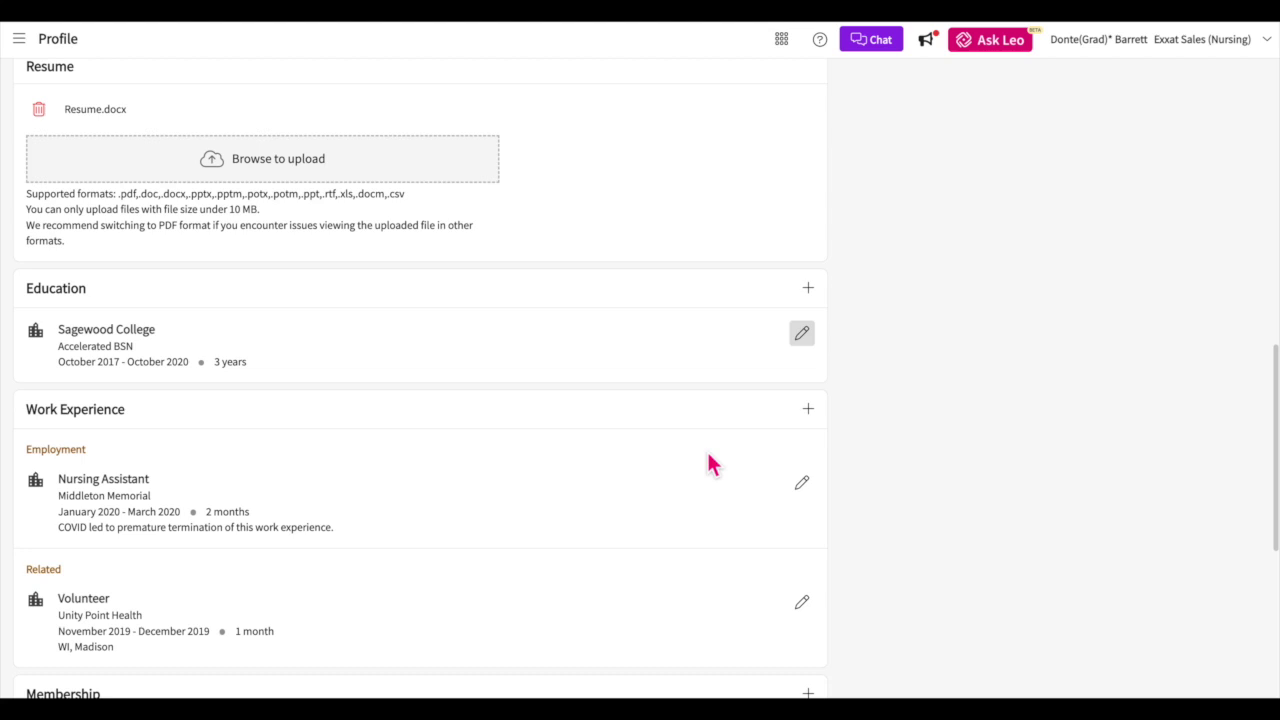
{"action": "scroll", "coordinate": [710, 465], "scroll_direction": "down", "scroll_amount": 1}
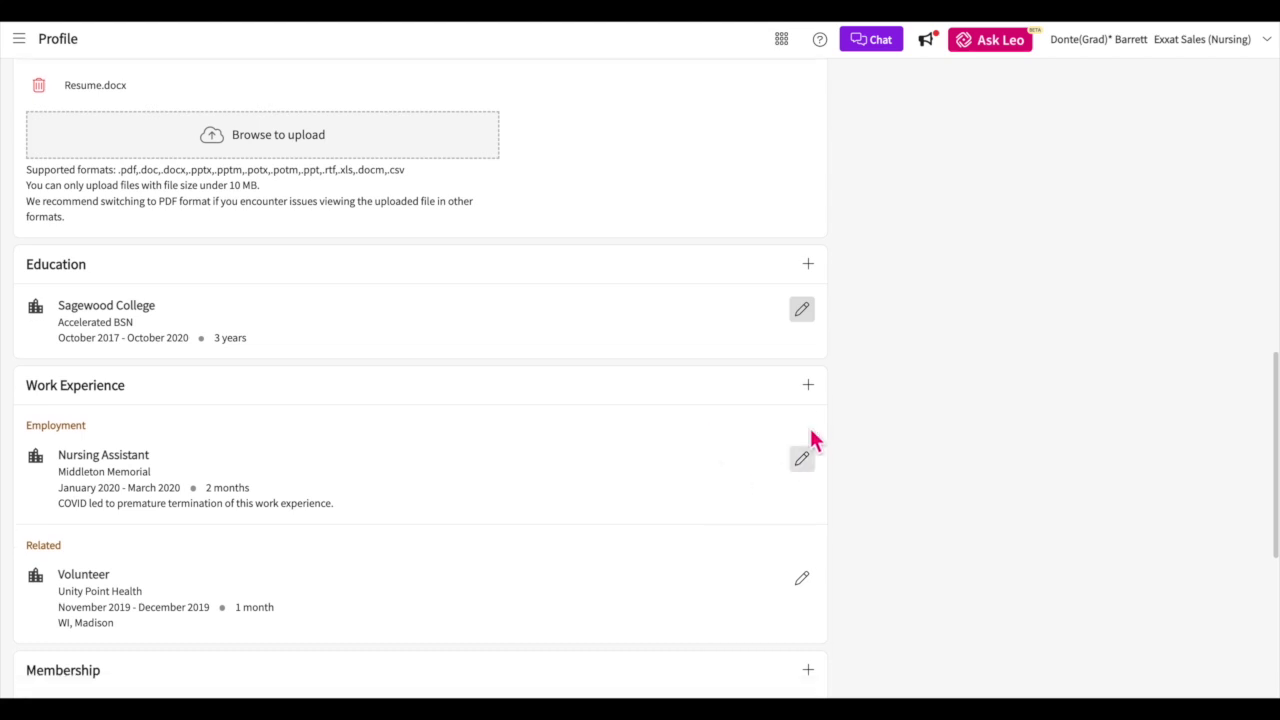
{"action": "left_click", "coordinate": [810, 390]}
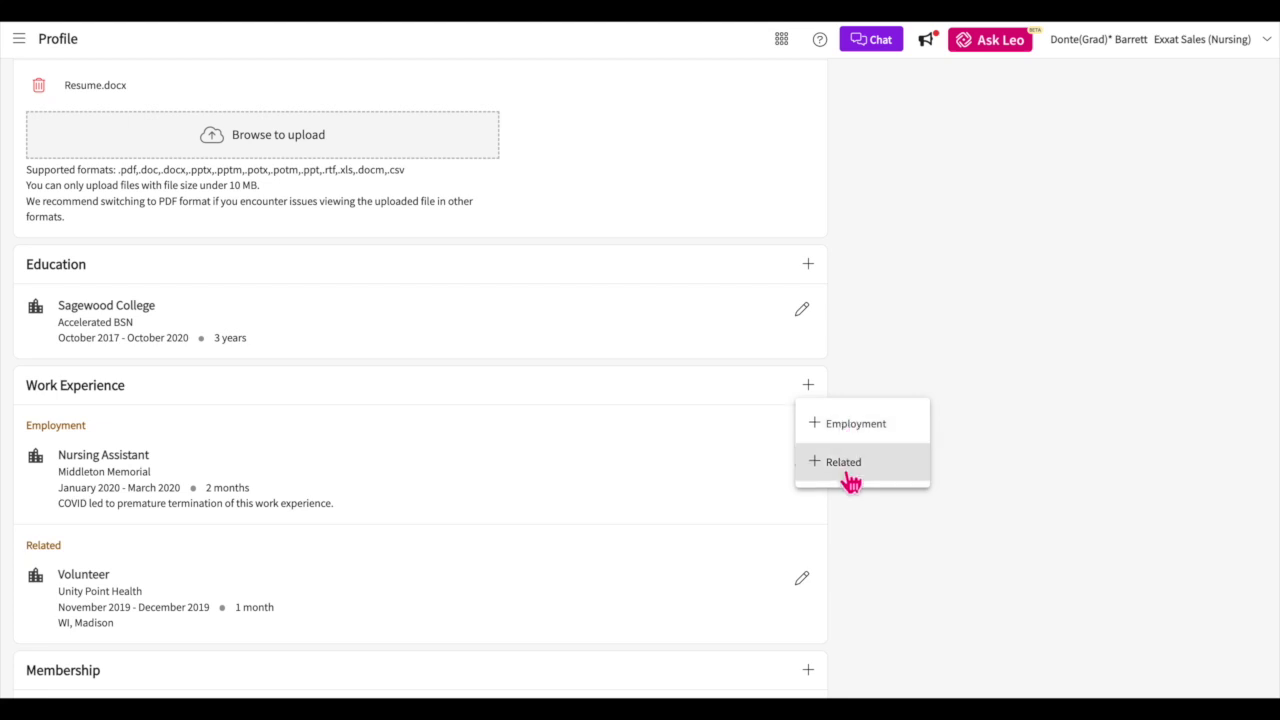
{"action": "left_click", "coordinate": [893, 442]}
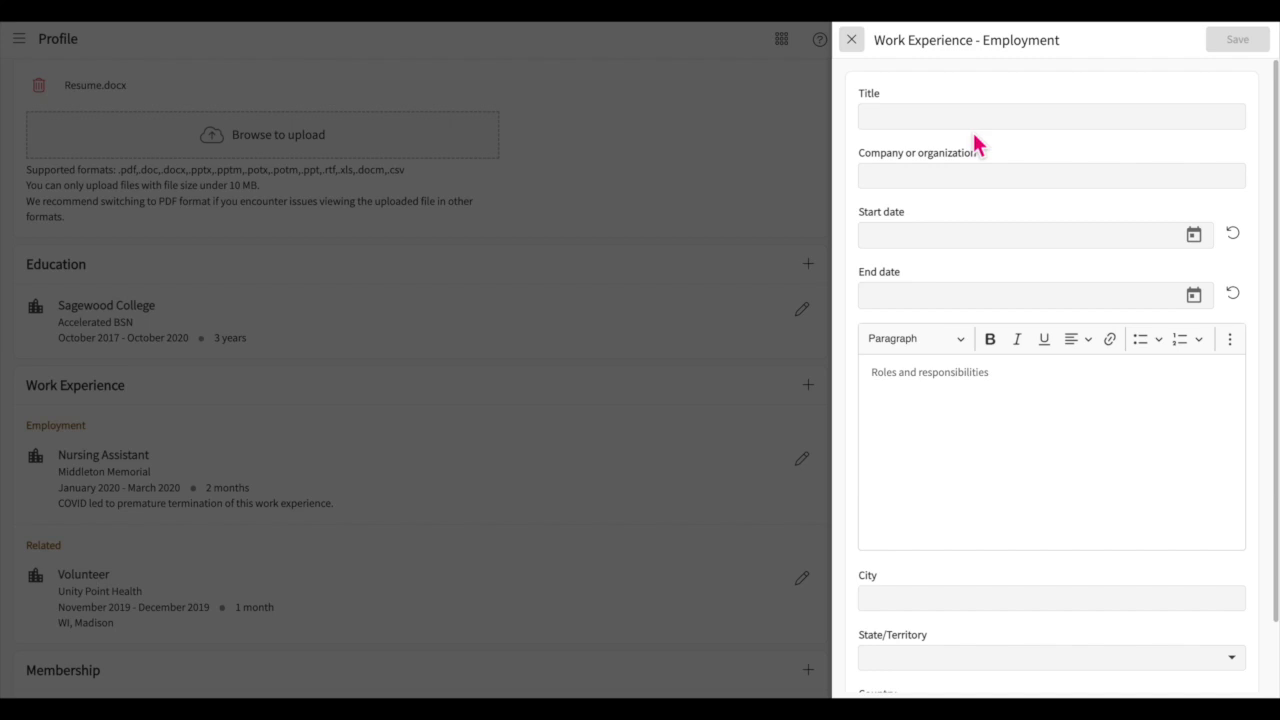
{"action": "scroll", "coordinate": [937, 600], "scroll_direction": "down", "scroll_amount": 1}
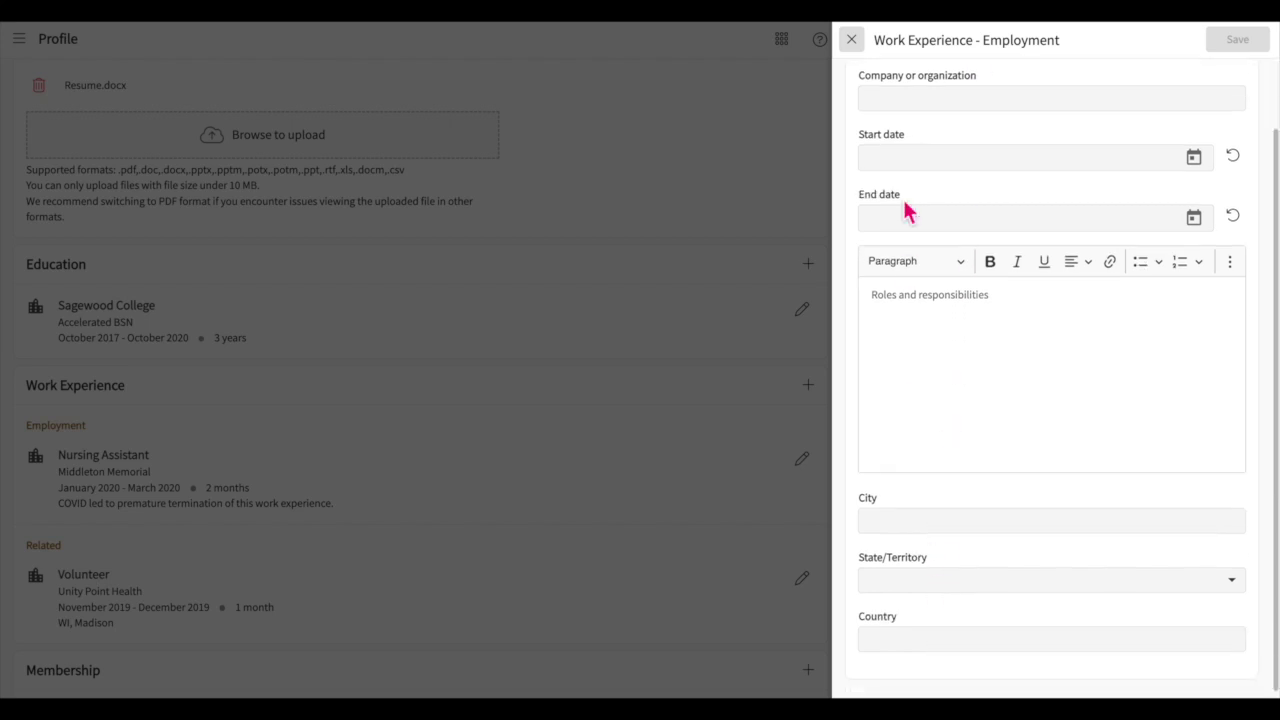
{"action": "left_click", "coordinate": [856, 45]}
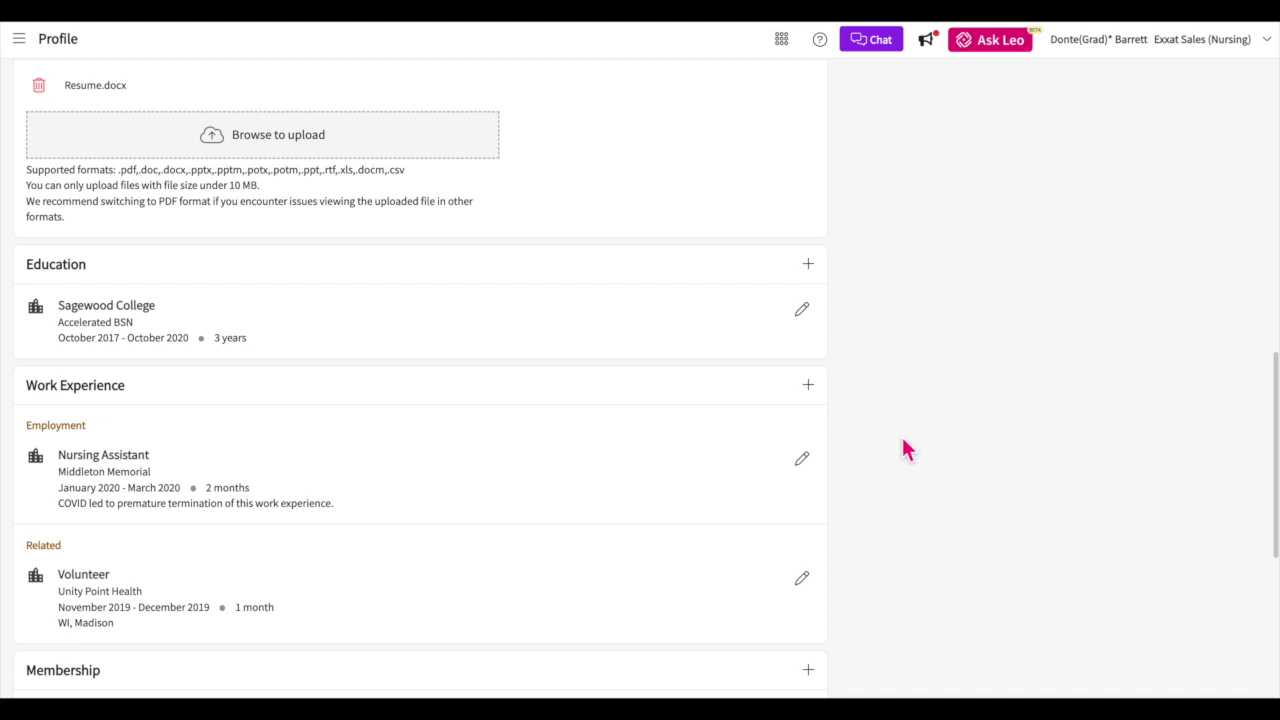
Open the Nursing Assistant employment entry for editing and save it with its existing details
{"action": "left_click", "coordinate": [812, 464]}
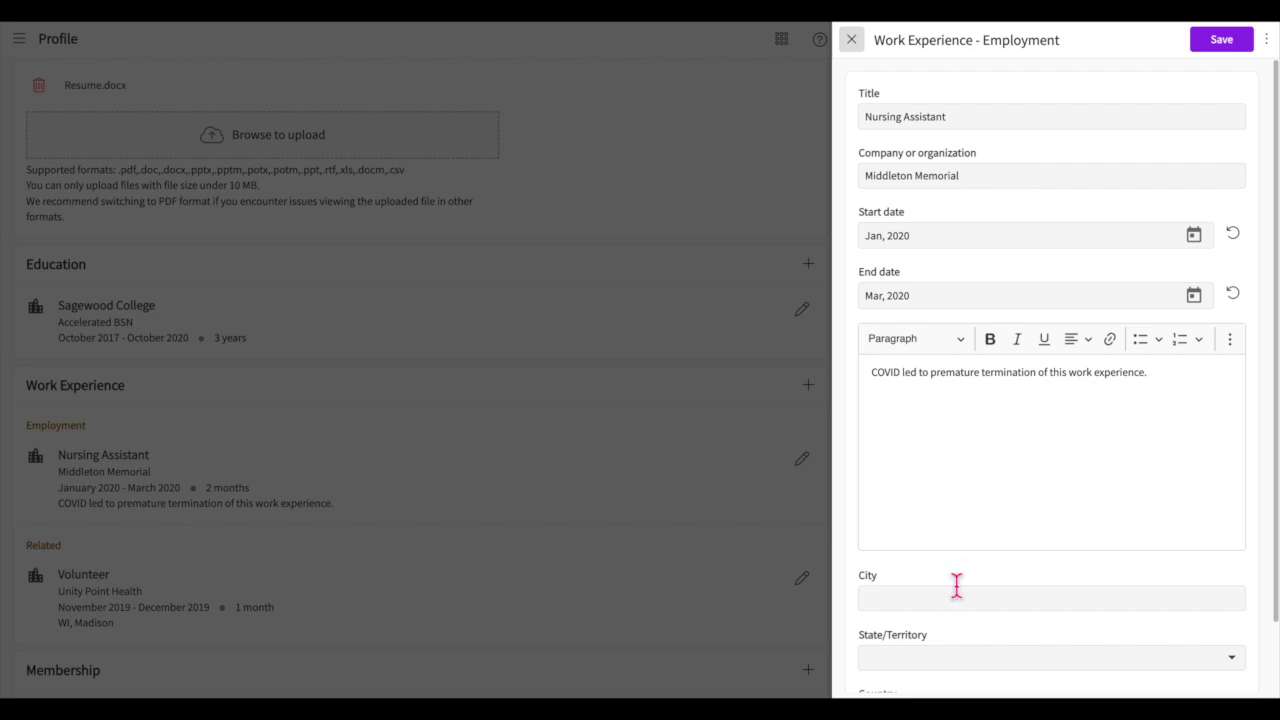
{"action": "left_click", "coordinate": [1222, 40]}
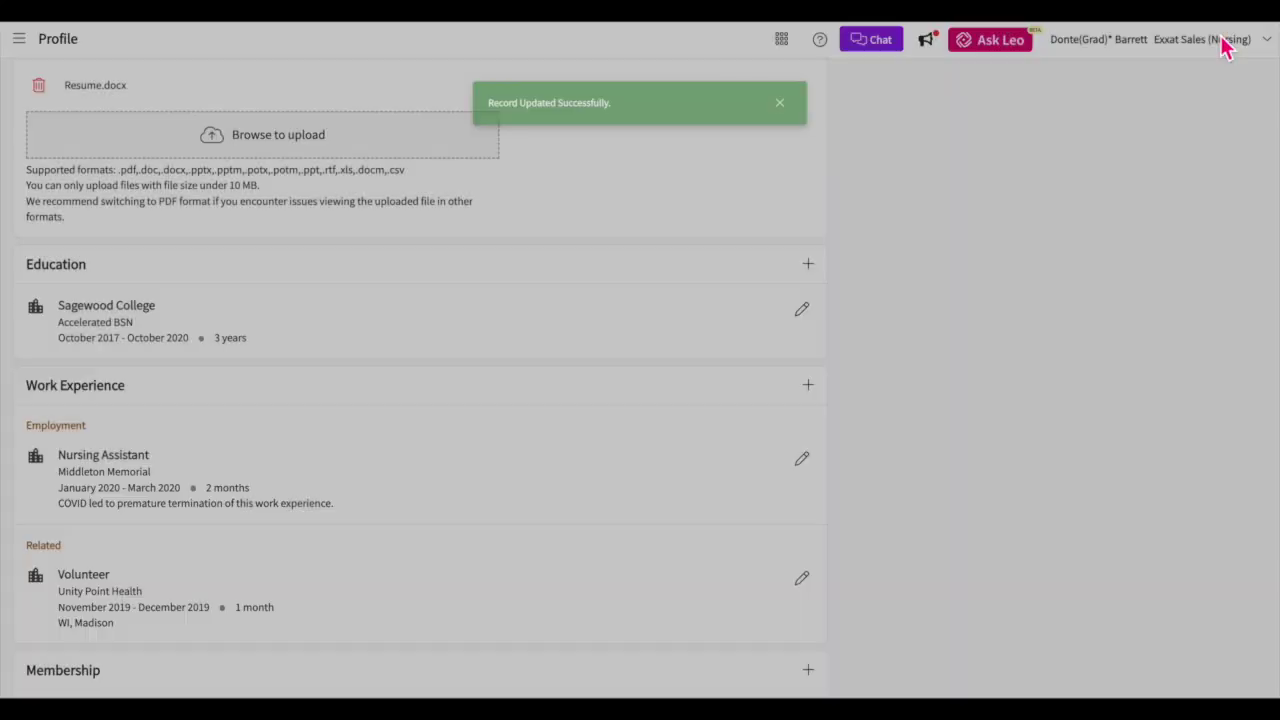
Examine the blank form for adding a membership, close it, and look over the Licensure and Skills And Accomplishments sections
{"action": "scroll", "coordinate": [723, 443], "scroll_direction": "down", "scroll_amount": 3}
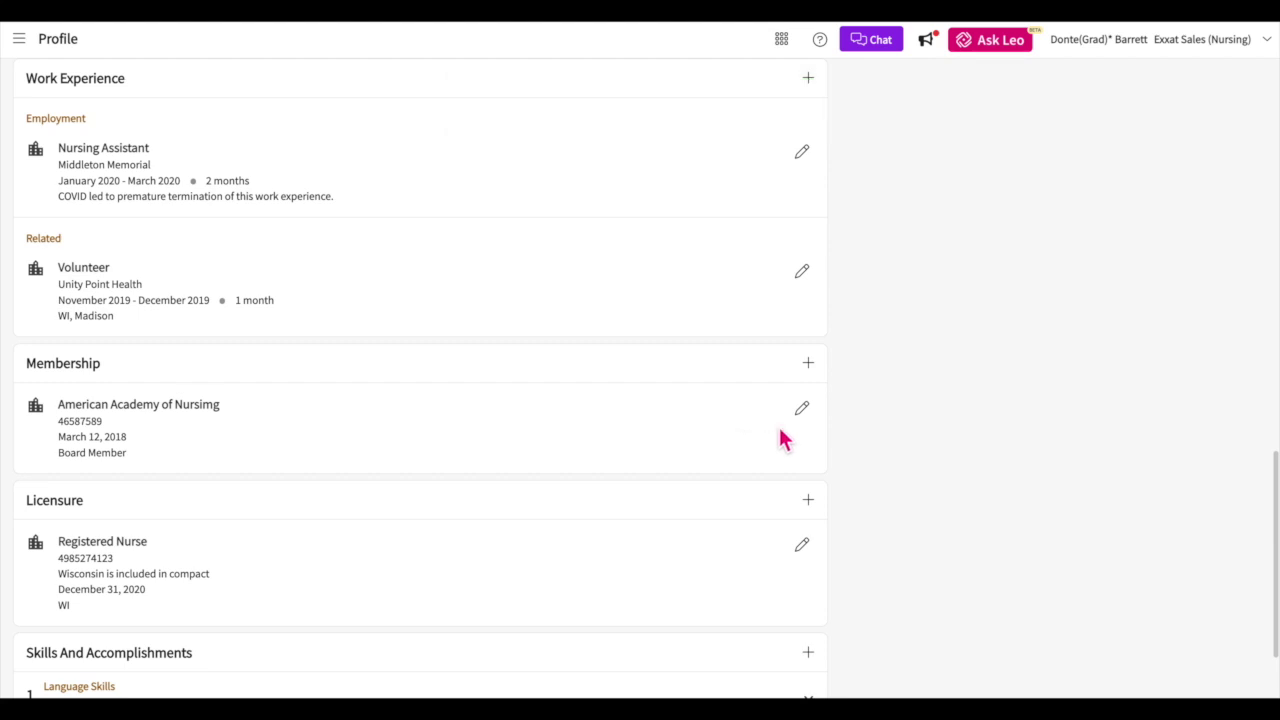
{"action": "left_click", "coordinate": [809, 364]}
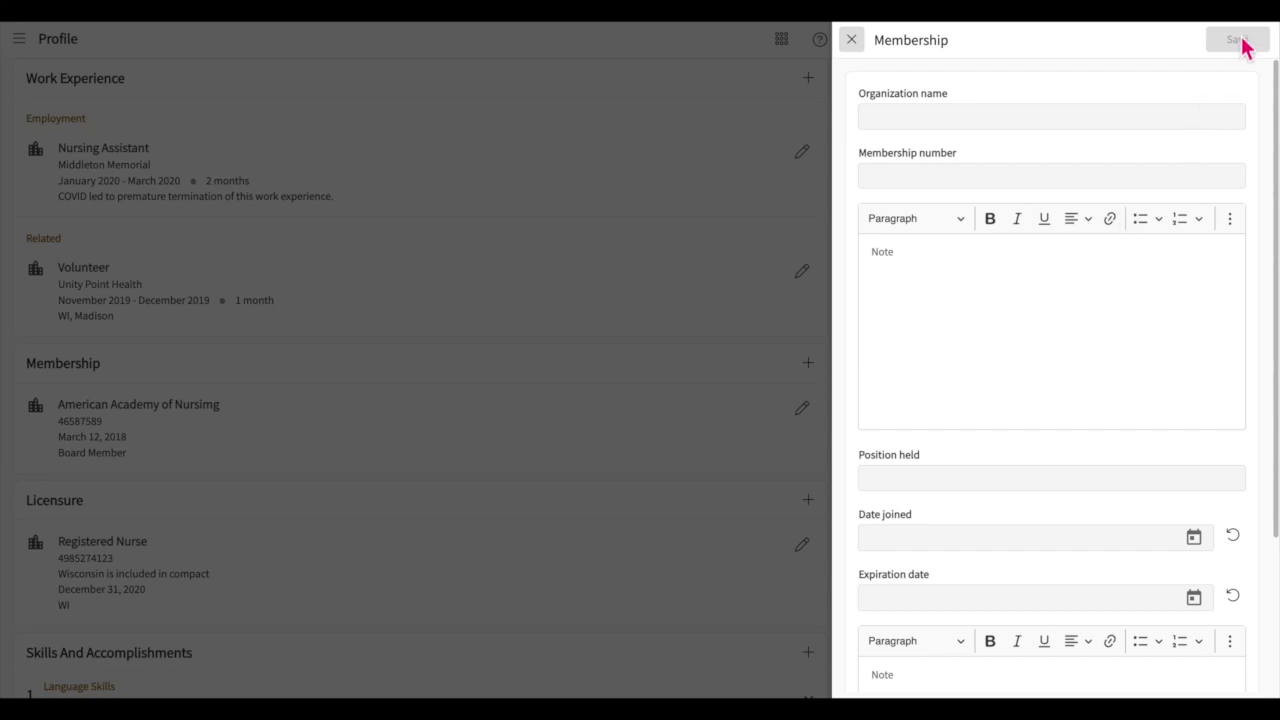
{"action": "left_click", "coordinate": [851, 40]}
{"action": "scroll", "coordinate": [786, 338], "scroll_direction": "down", "scroll_amount": 3}
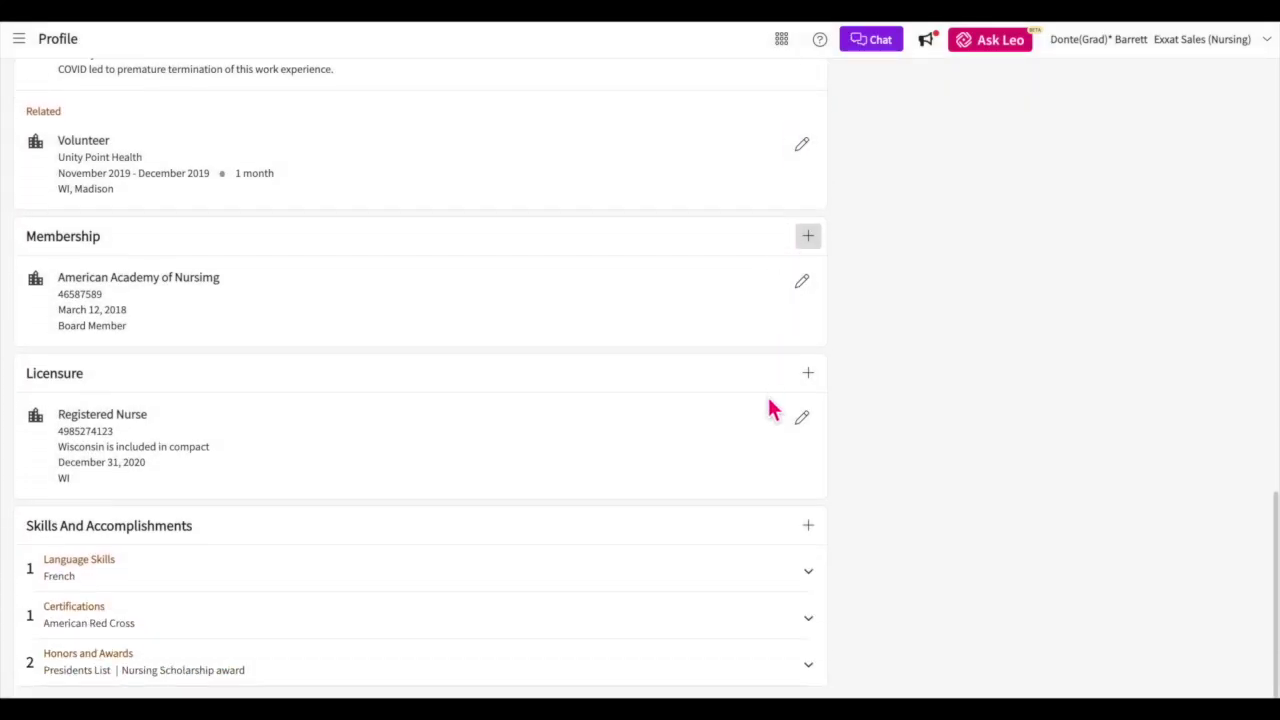
Examine the blank form for adding a licensure and the categories available for adding Skills And Accomplishments, and close both without changes
{"action": "left_click", "coordinate": [808, 374]}
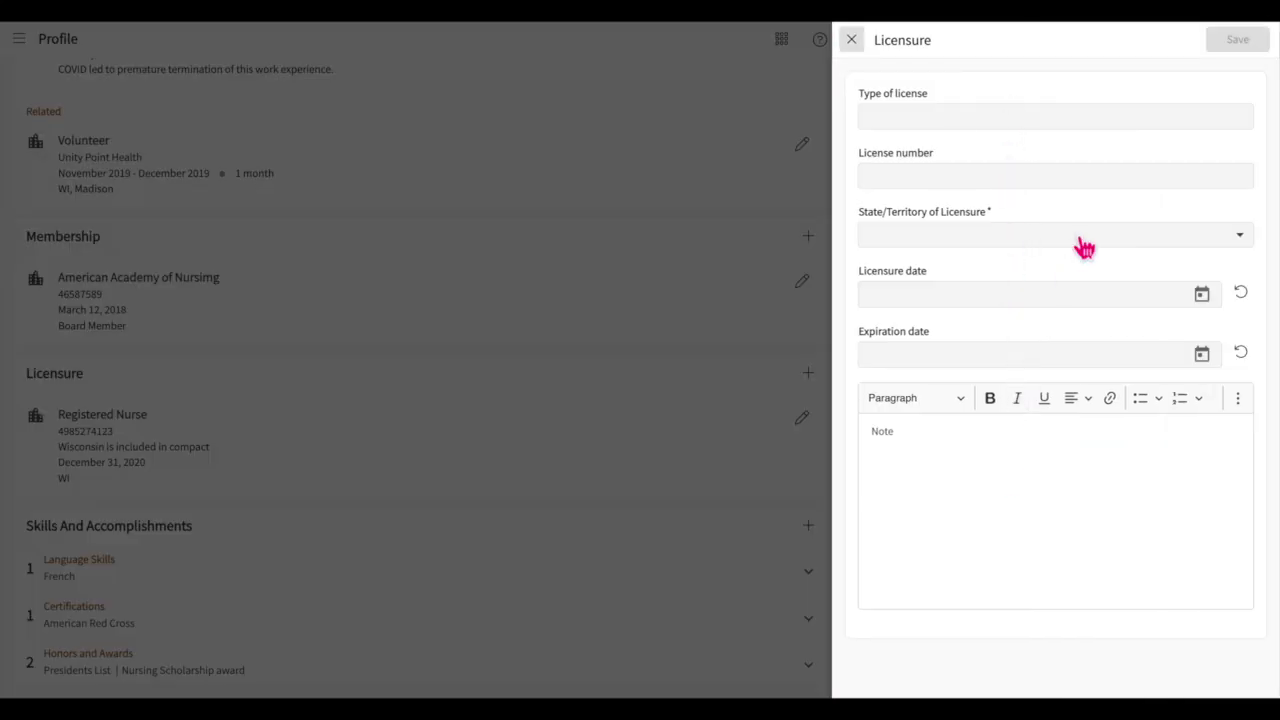
{"action": "left_click", "coordinate": [866, 52]}
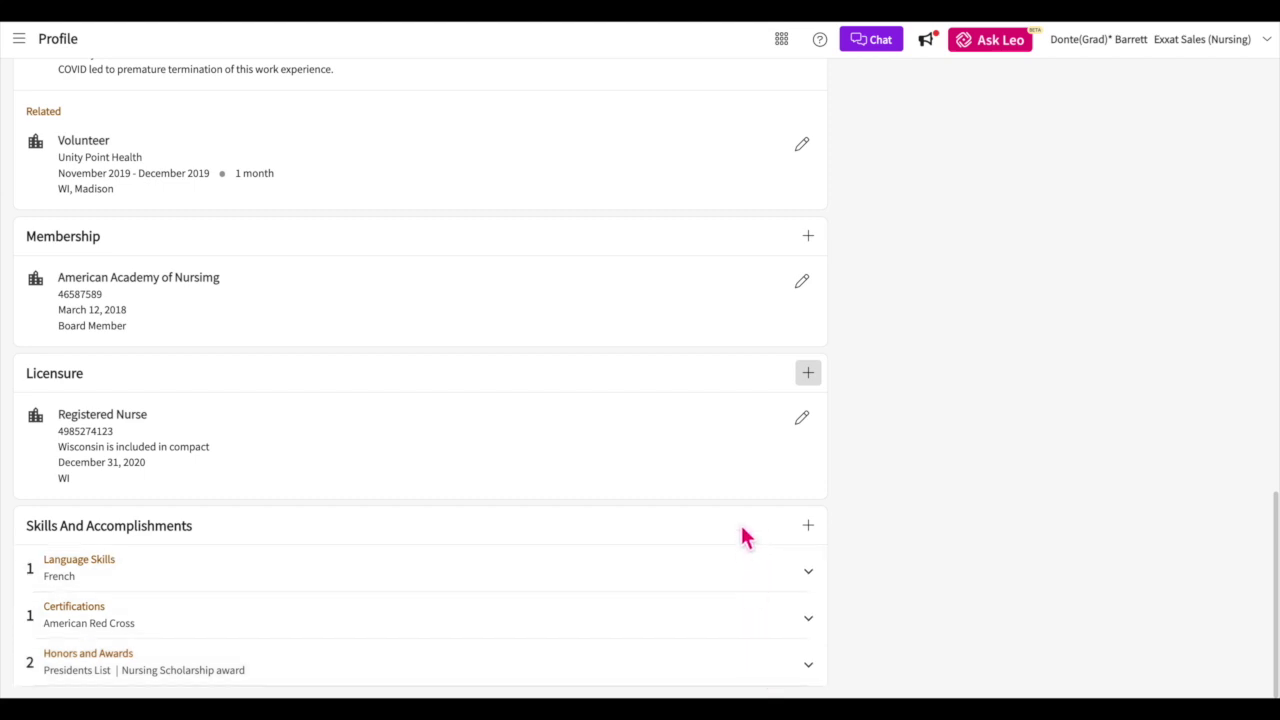
{"action": "left_click", "coordinate": [811, 528]}
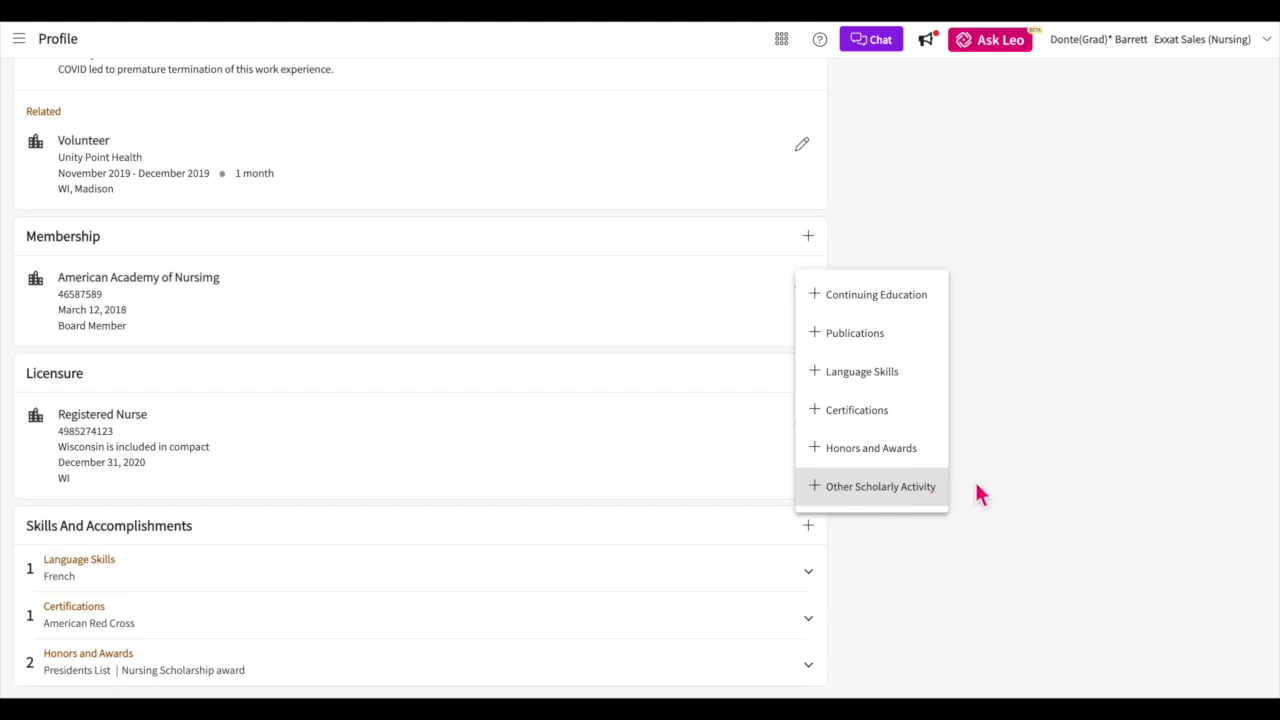
{"action": "left_click", "coordinate": [1014, 491]}
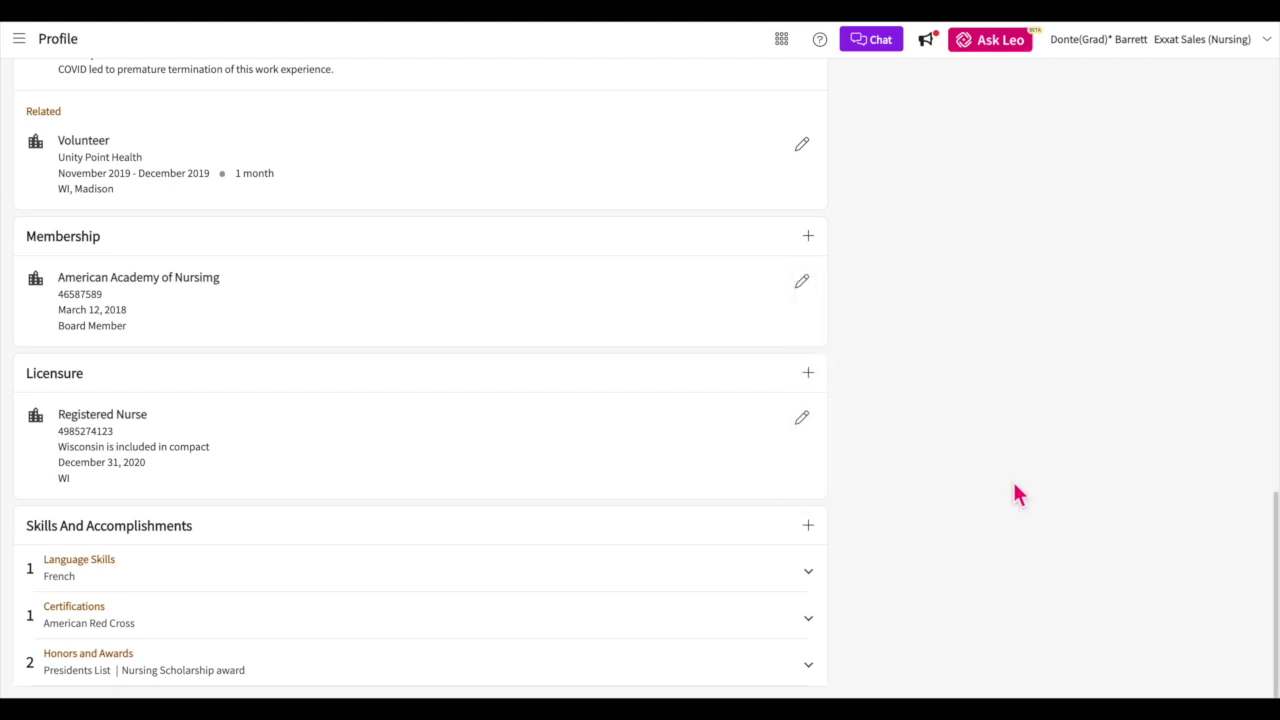
Return to the Dashboard, look over its attestations and sections, and reopen the student profile
{"action": "scroll", "coordinate": [1018, 494], "scroll_direction": "up", "scroll_amount": 15}
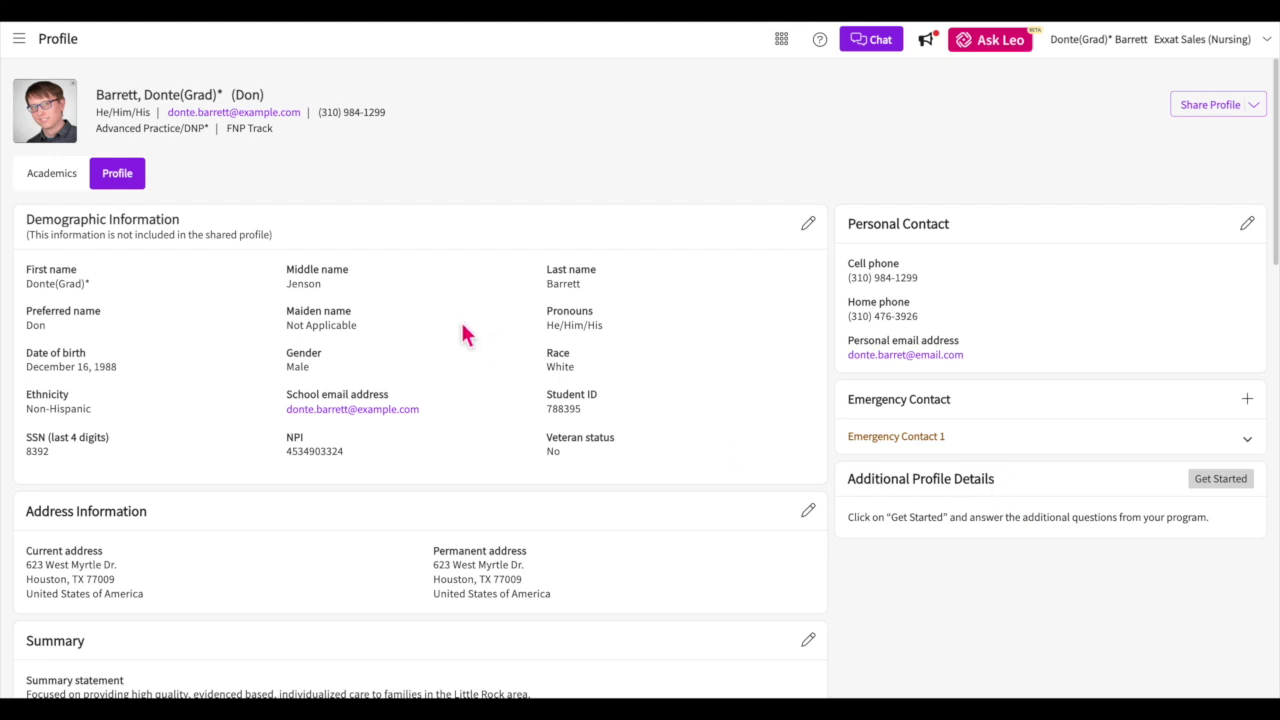
{"action": "left_click", "coordinate": [18, 38]}
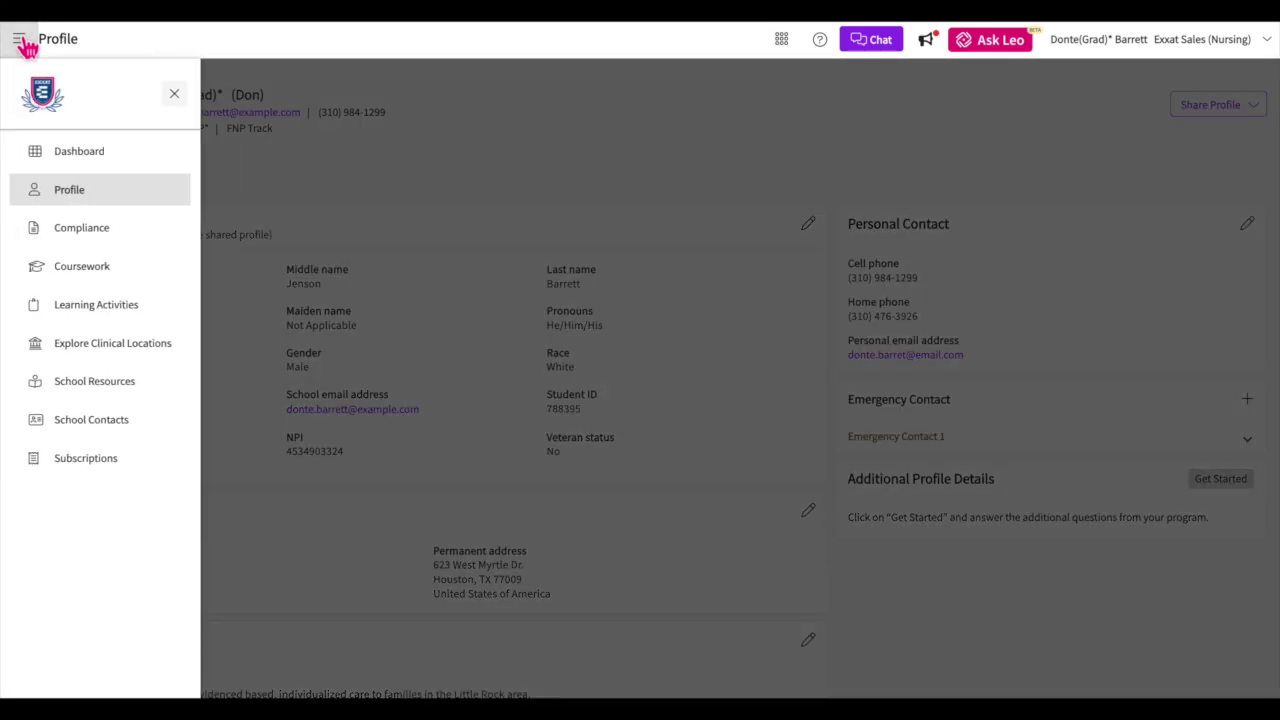
{"action": "left_click", "coordinate": [79, 153]}
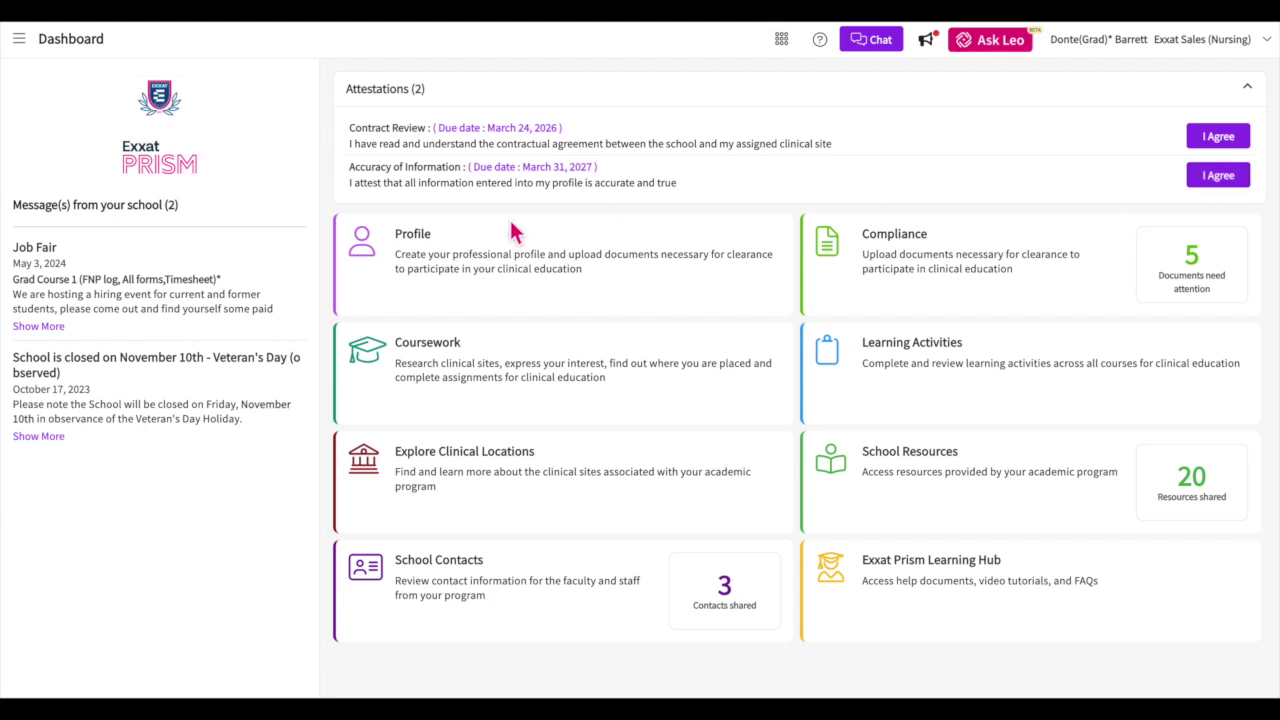
{"action": "left_click", "coordinate": [420, 236]}
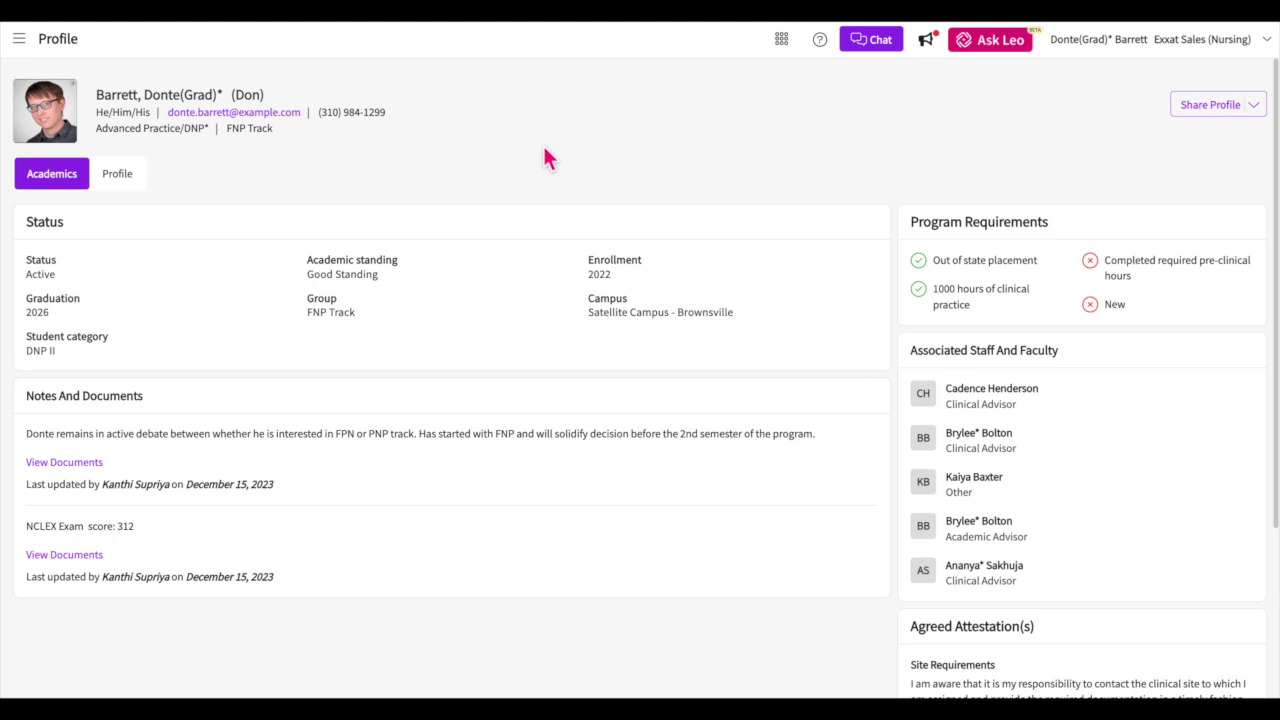
Start a download of the student profile, examine the save dialog, and cancel without saving the file
{"action": "left_click", "coordinate": [1250, 106]}
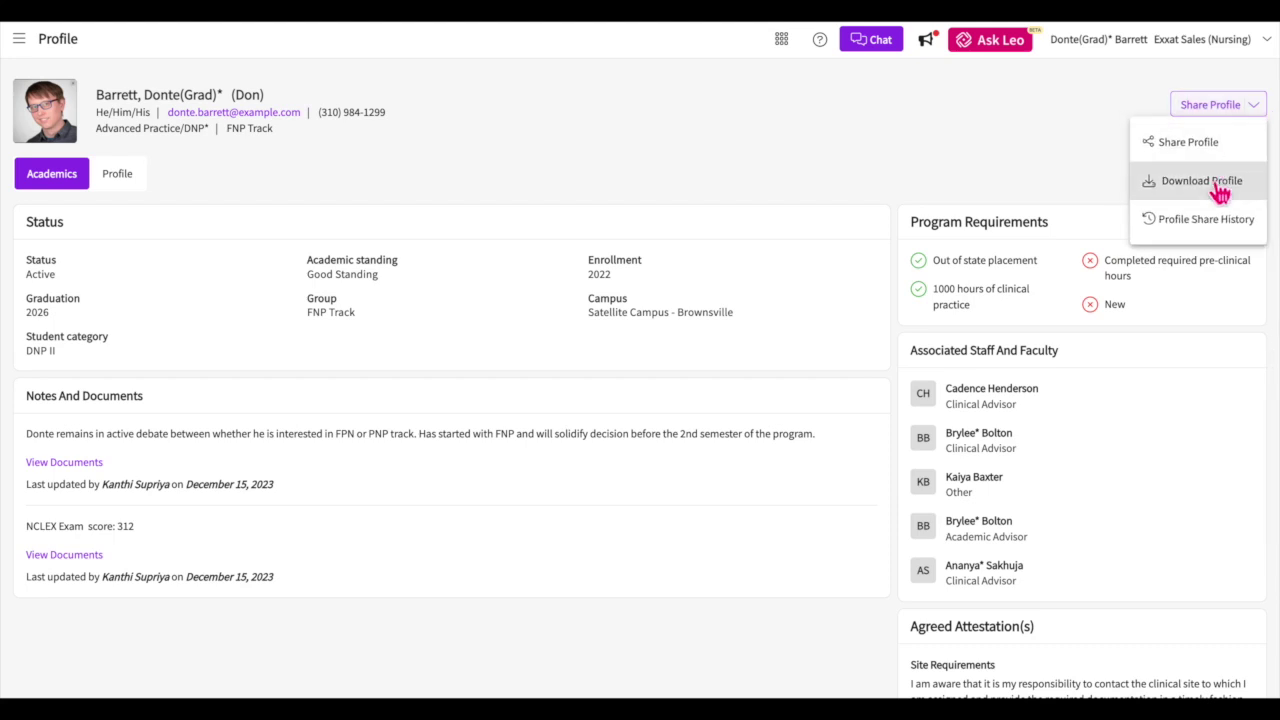
{"action": "left_click", "coordinate": [1218, 190]}
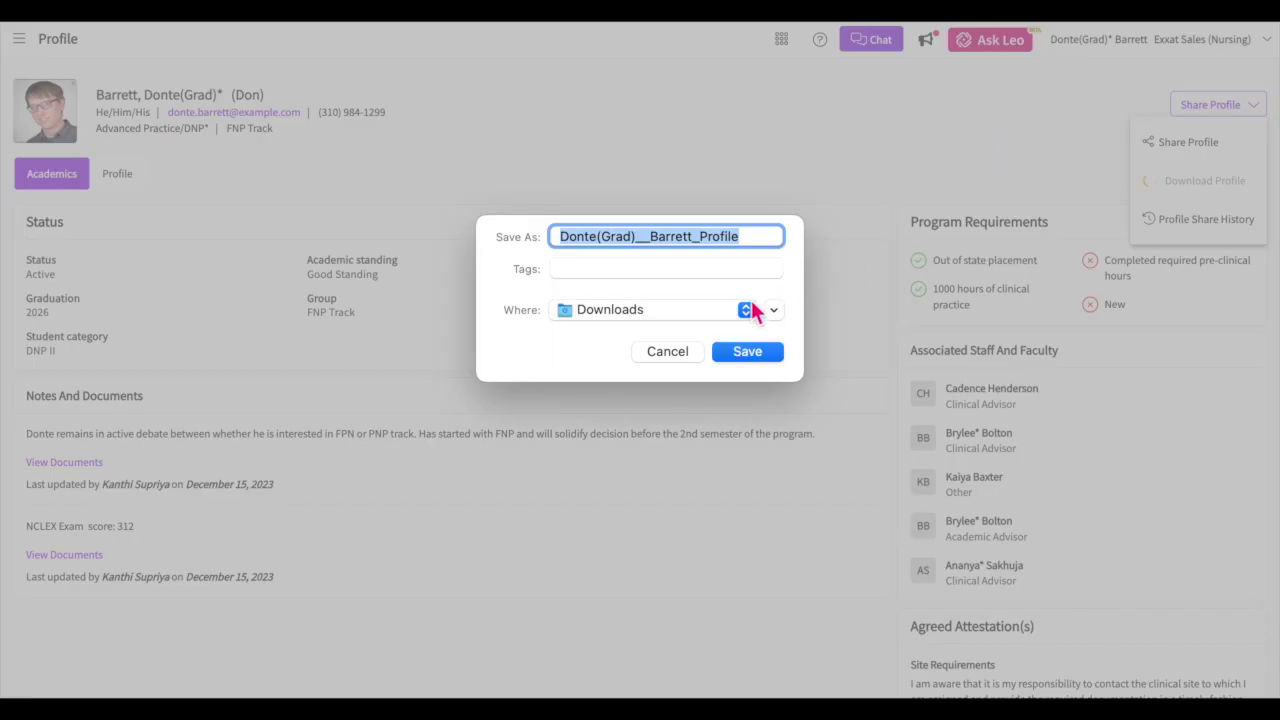
{"action": "left_click", "coordinate": [668, 352]}
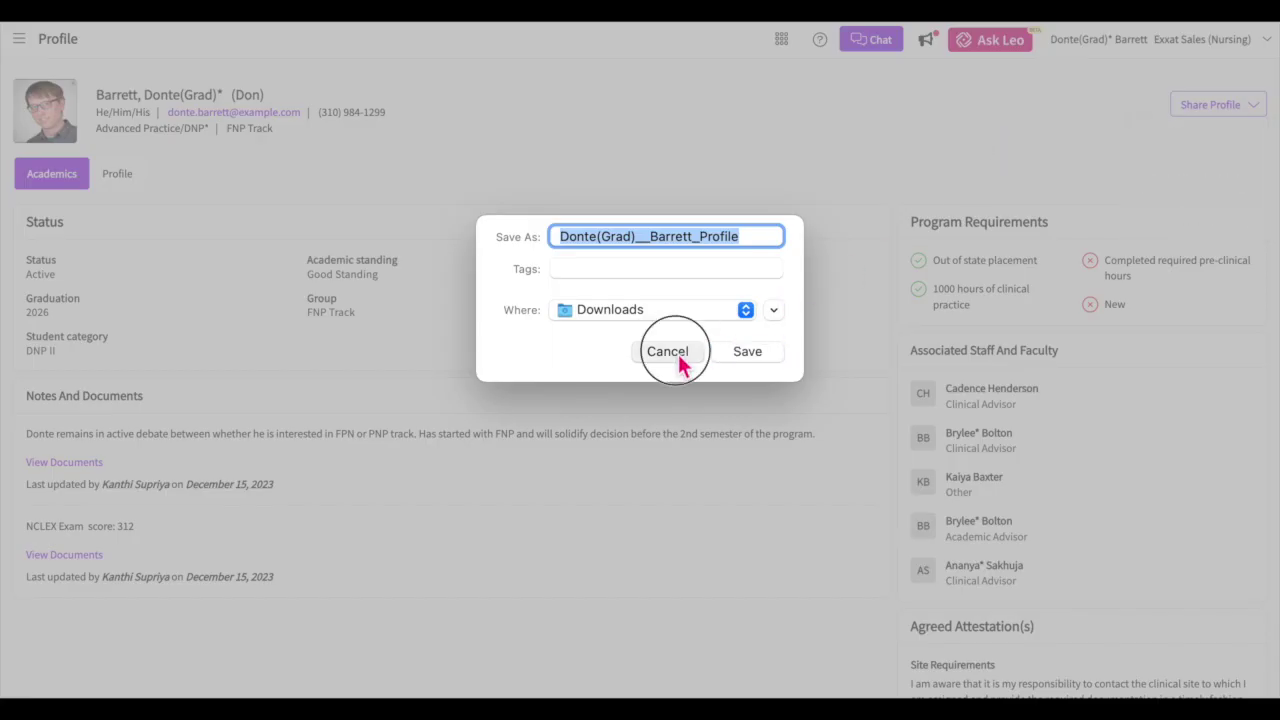
Examine the blank Share Profile form with its inclusion options, recipient fields and template, and close it without sending
{"action": "left_click", "coordinate": [1264, 108]}
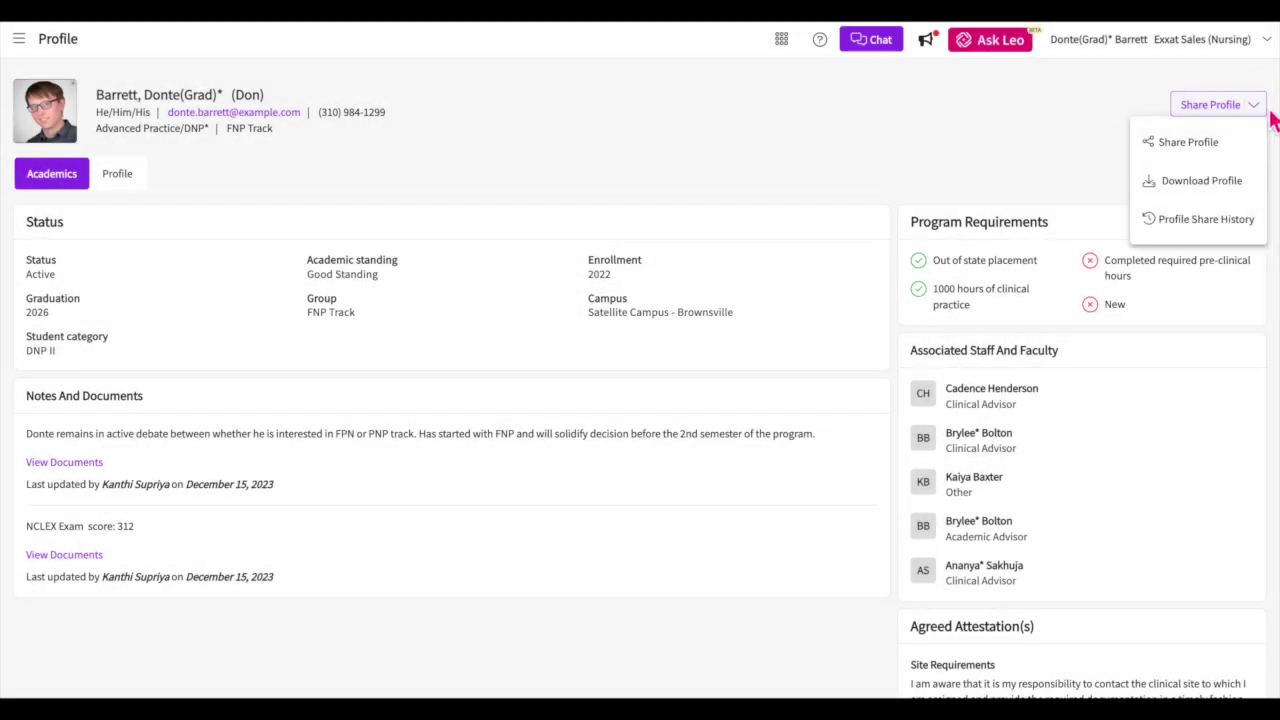
{"action": "left_click", "coordinate": [1220, 147]}
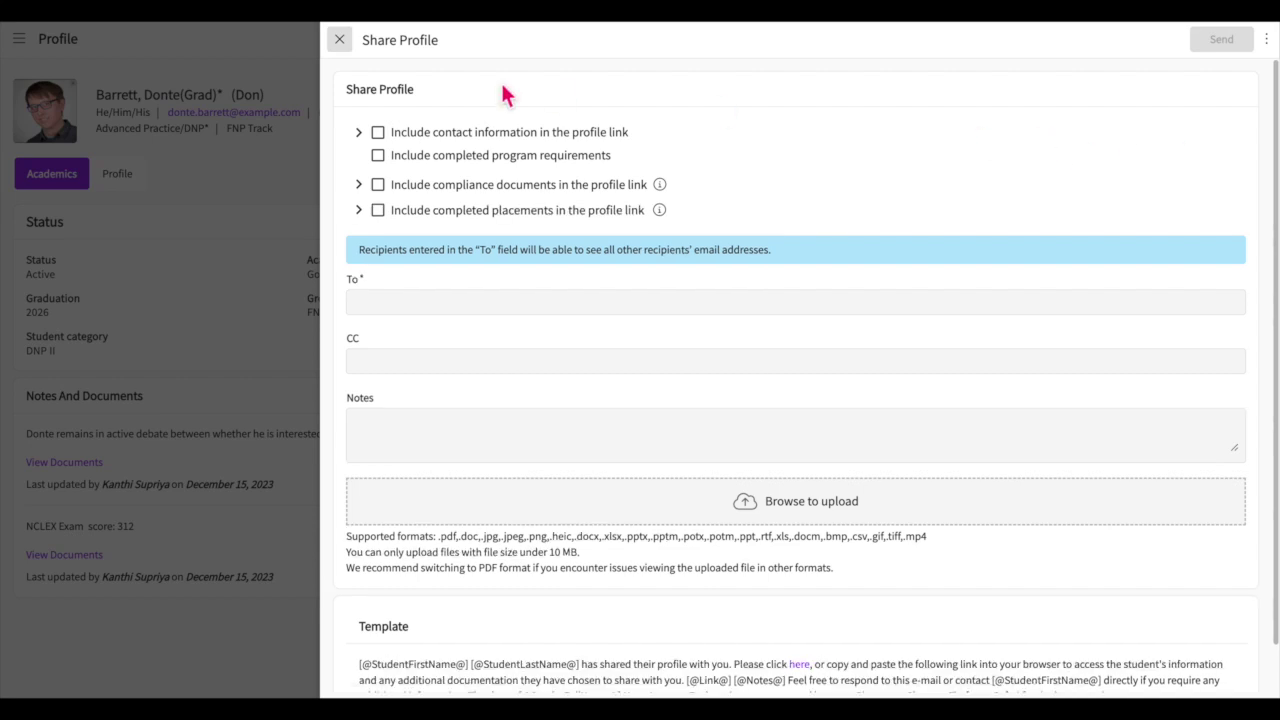
{"action": "left_click", "coordinate": [341, 40]}
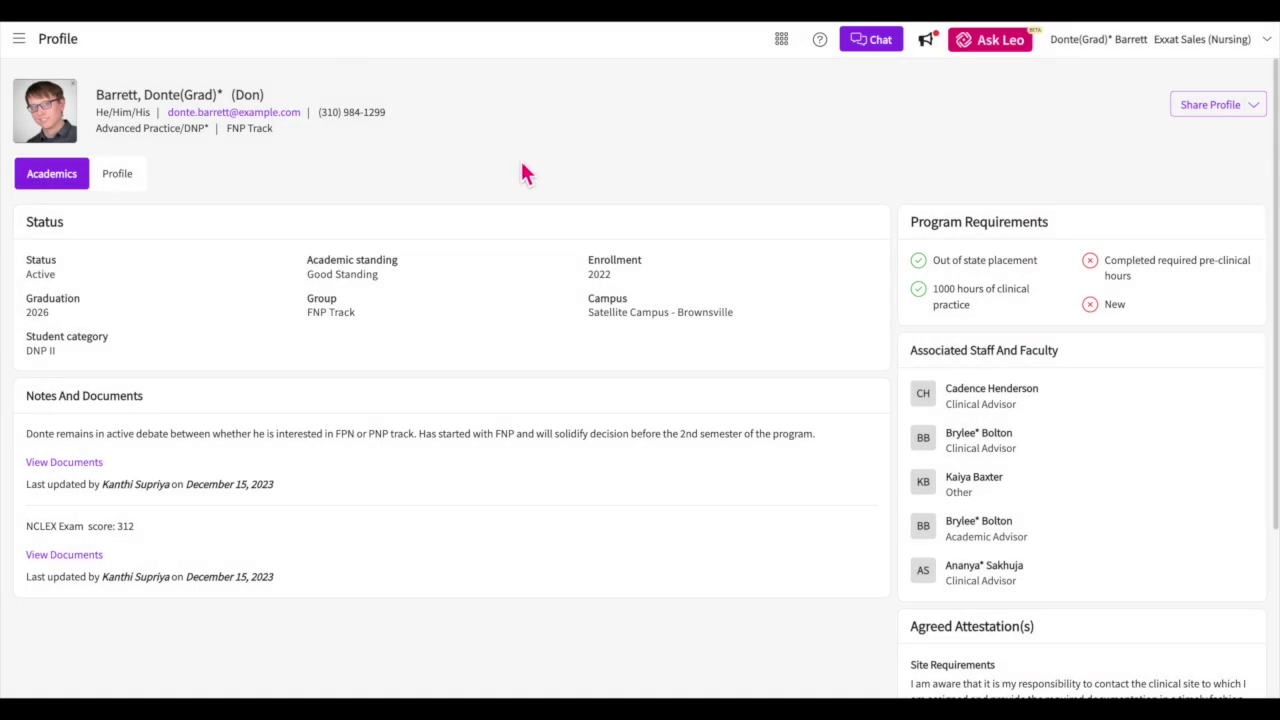